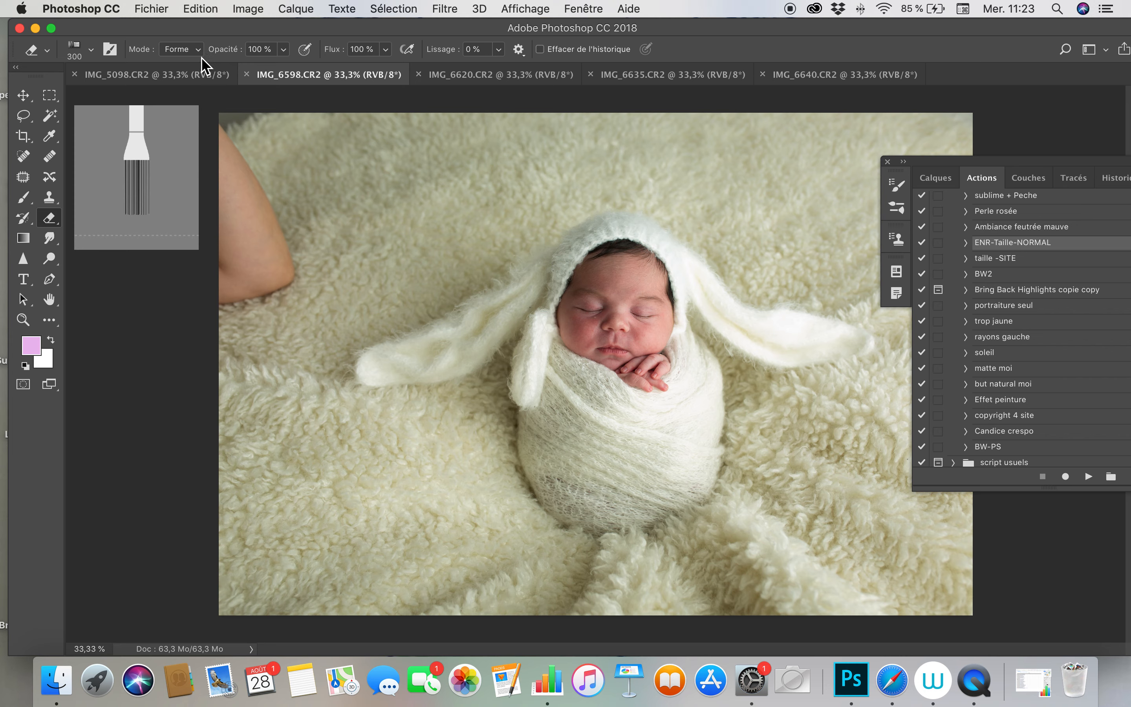
Step: Duplicate the background layer of IMG_6598.CR2 onto a new layer
{"action": "left_click", "coordinate": [196, 74]}
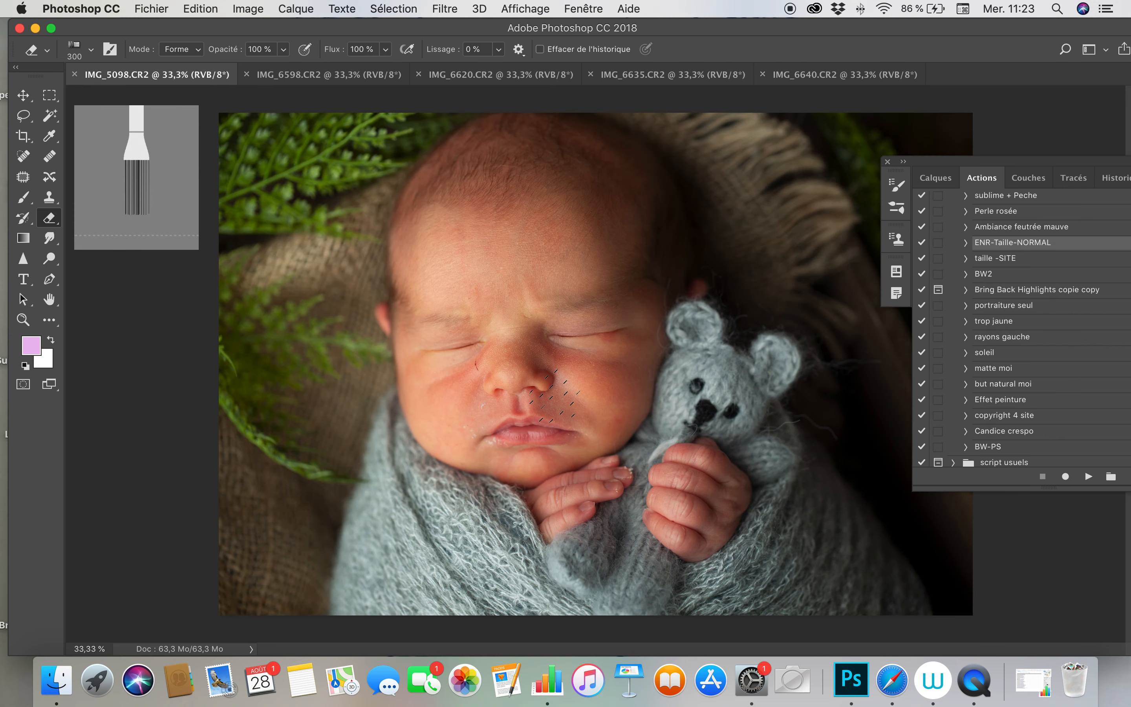
{"action": "left_click", "coordinate": [328, 74]}
{"action": "key", "text": "b"}
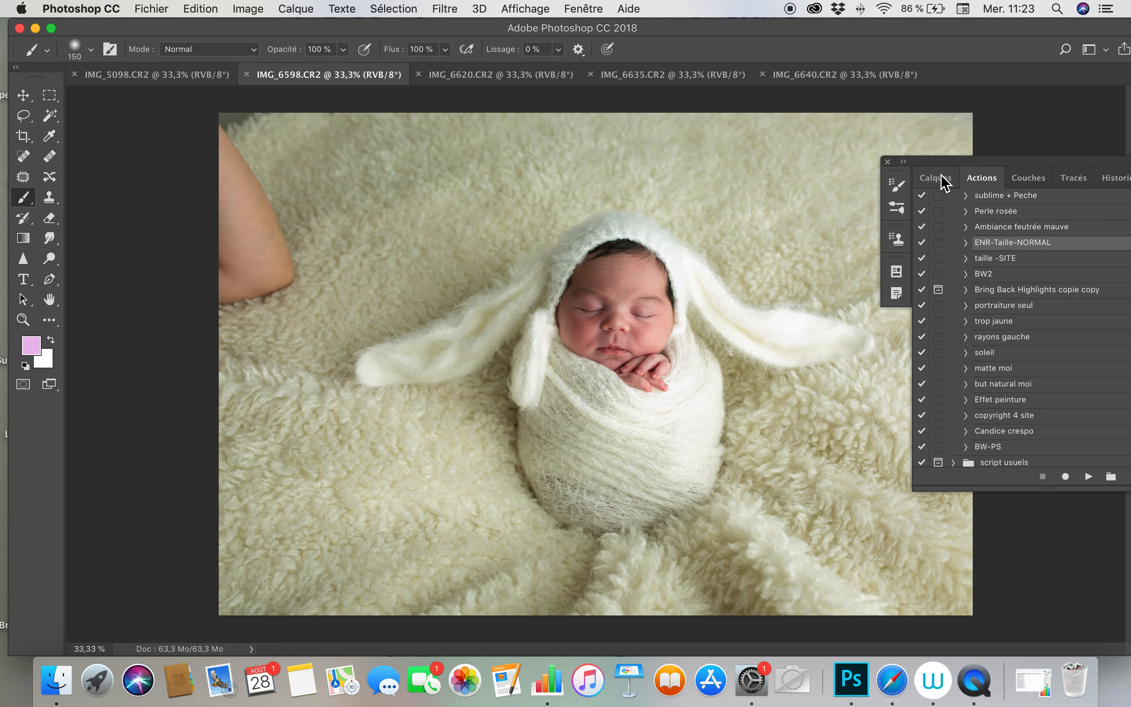
{"action": "left_click_drag", "start_coordinate": [942, 162], "coordinate": [1009, 162]}
{"action": "left_click", "coordinate": [985, 177]}
{"action": "key", "text": "super+j"}
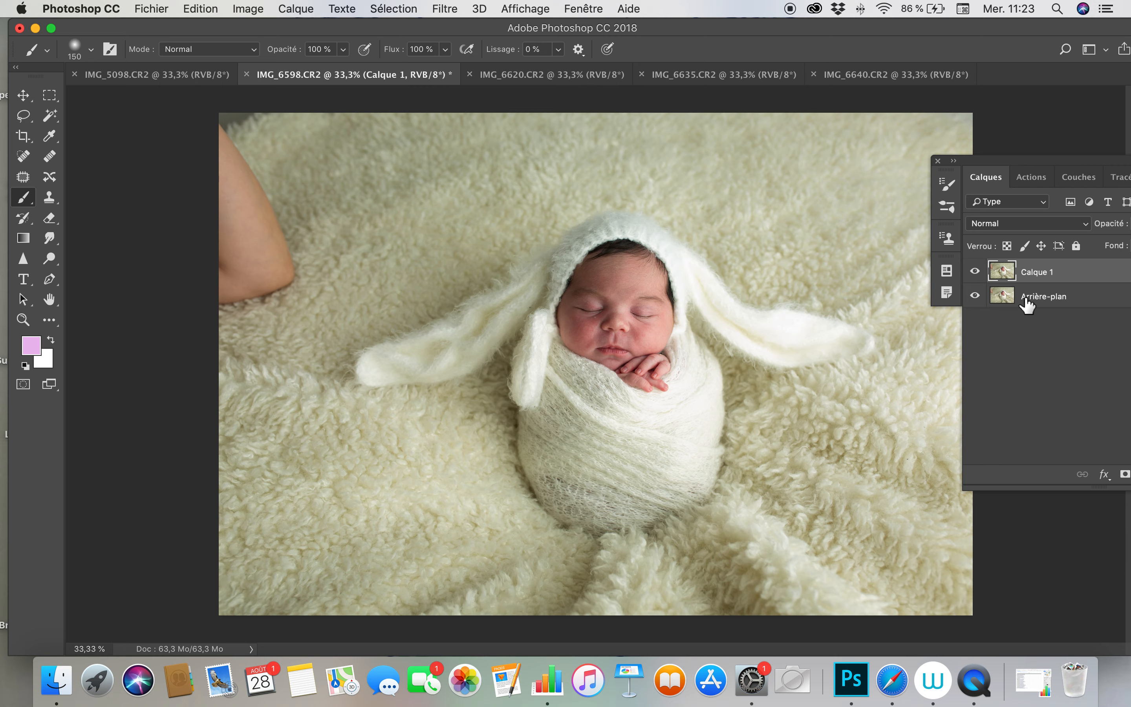
Step: Remove the arm at the photo's upper-left edge by patching it with the neighbouring fur, using the Patch tool in Source mode
{"action": "left_click", "coordinate": [27, 182]}
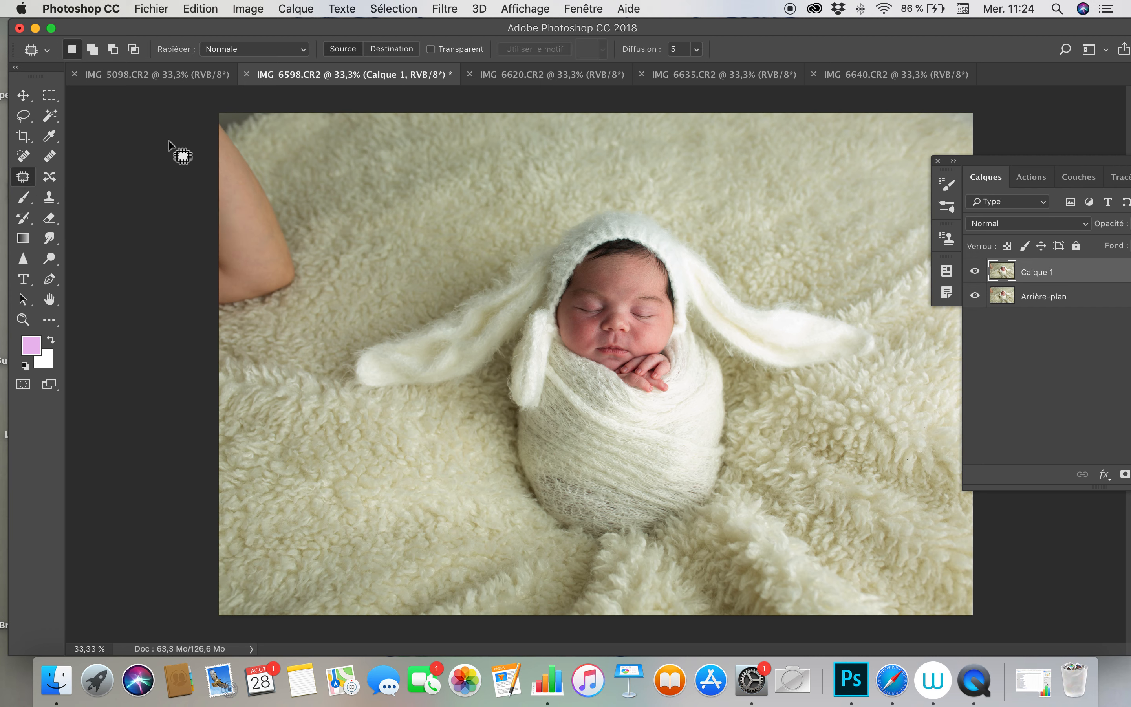
{"action": "mouse_move", "coordinate": [220, 121]}
{"action": "left_mouse_down"}
{"action": "mouse_move", "coordinate": [286, 189]}
{"action": "mouse_move", "coordinate": [313, 273]}
{"action": "mouse_move", "coordinate": [300, 307]}
{"action": "mouse_move", "coordinate": [276, 321]}
{"action": "mouse_move", "coordinate": [204, 321]}
{"action": "mouse_move", "coordinate": [138, 289]}
{"action": "mouse_move", "coordinate": [151, 229]}
{"action": "left_mouse_up"}
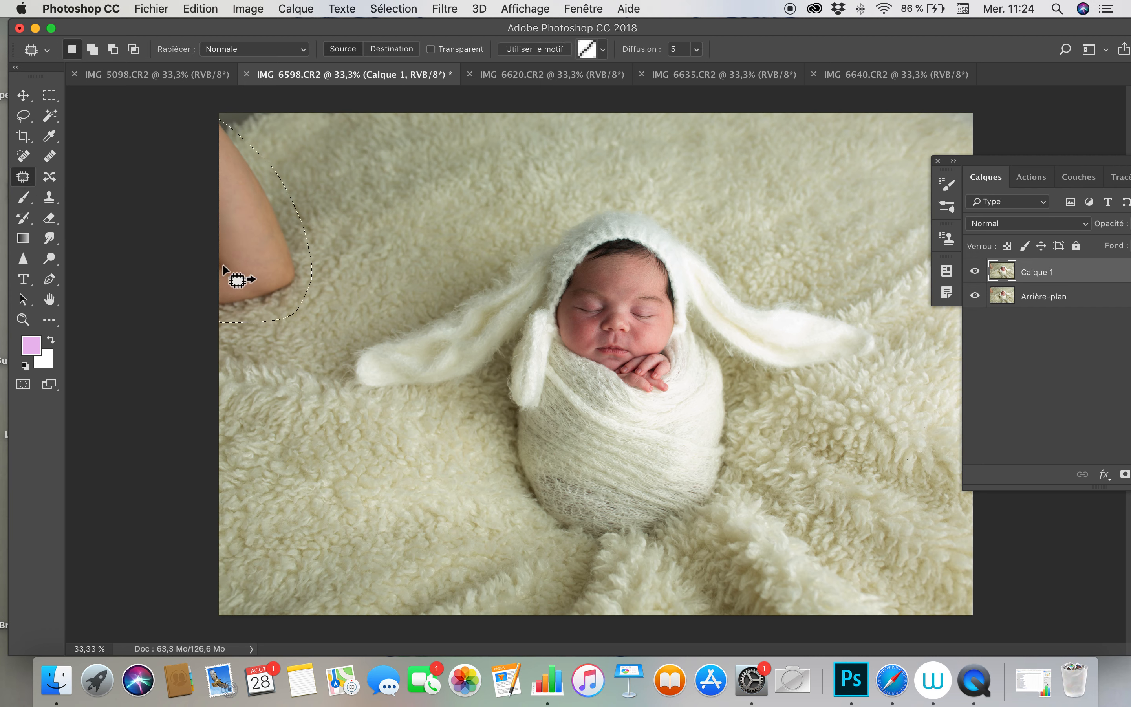
{"action": "left_click_drag", "start_coordinate": [267, 260], "coordinate": [341, 260]}
{"action": "key", "text": "super+d"}
Step: Patch the dark top-left corner of the photo and the fur below the removed arm with nearby clean fur
{"action": "mouse_move", "coordinate": [212, 136]}
{"action": "left_mouse_down"}
{"action": "mouse_move", "coordinate": [234, 81]}
{"action": "mouse_move", "coordinate": [199, 126]}
{"action": "mouse_move", "coordinate": [272, 139]}
{"action": "left_mouse_up"}
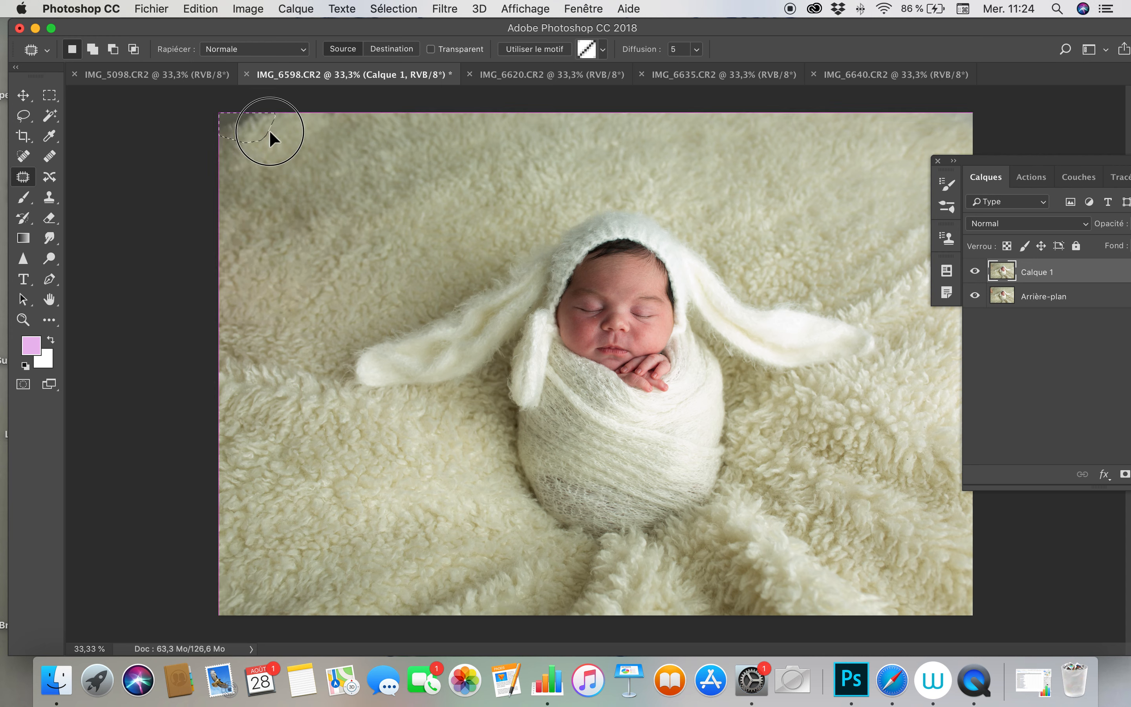
{"action": "key", "text": "super+d"}
{"action": "mouse_move", "coordinate": [295, 327]}
{"action": "left_mouse_down"}
{"action": "mouse_move", "coordinate": [232, 397]}
{"action": "mouse_move", "coordinate": [318, 415]}
{"action": "mouse_move", "coordinate": [335, 408]}
{"action": "mouse_move", "coordinate": [328, 376]}
{"action": "mouse_move", "coordinate": [304, 362]}
{"action": "mouse_move", "coordinate": [329, 323]}
{"action": "left_mouse_up"}
{"action": "key", "text": "super+d"}
Step: Patch the blanket areas below the wrapped baby with smoother fur from the photo's lower left
{"action": "mouse_move", "coordinate": [511, 548]}
{"action": "left_mouse_down"}
{"action": "mouse_move", "coordinate": [410, 609]}
{"action": "mouse_move", "coordinate": [426, 631]}
{"action": "mouse_move", "coordinate": [505, 609]}
{"action": "mouse_move", "coordinate": [544, 561]}
{"action": "left_mouse_up"}
{"action": "left_click_drag", "start_coordinate": [475, 565], "coordinate": [384, 561]}
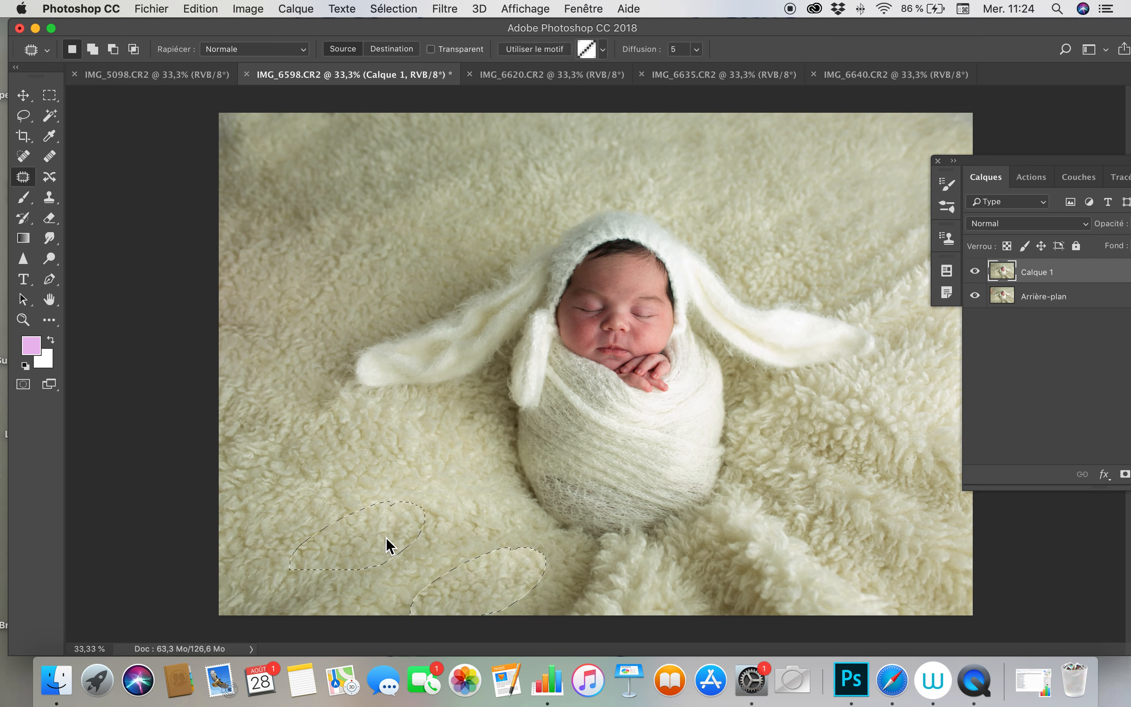
{"action": "key", "text": "super+d"}
{"action": "mouse_move", "coordinate": [610, 539]}
{"action": "left_mouse_down"}
{"action": "mouse_move", "coordinate": [528, 613]}
{"action": "mouse_move", "coordinate": [598, 639]}
{"action": "mouse_move", "coordinate": [675, 578]}
{"action": "left_mouse_up"}
{"action": "left_click_drag", "start_coordinate": [624, 545], "coordinate": [473, 554]}
{"action": "key", "text": "super+d"}
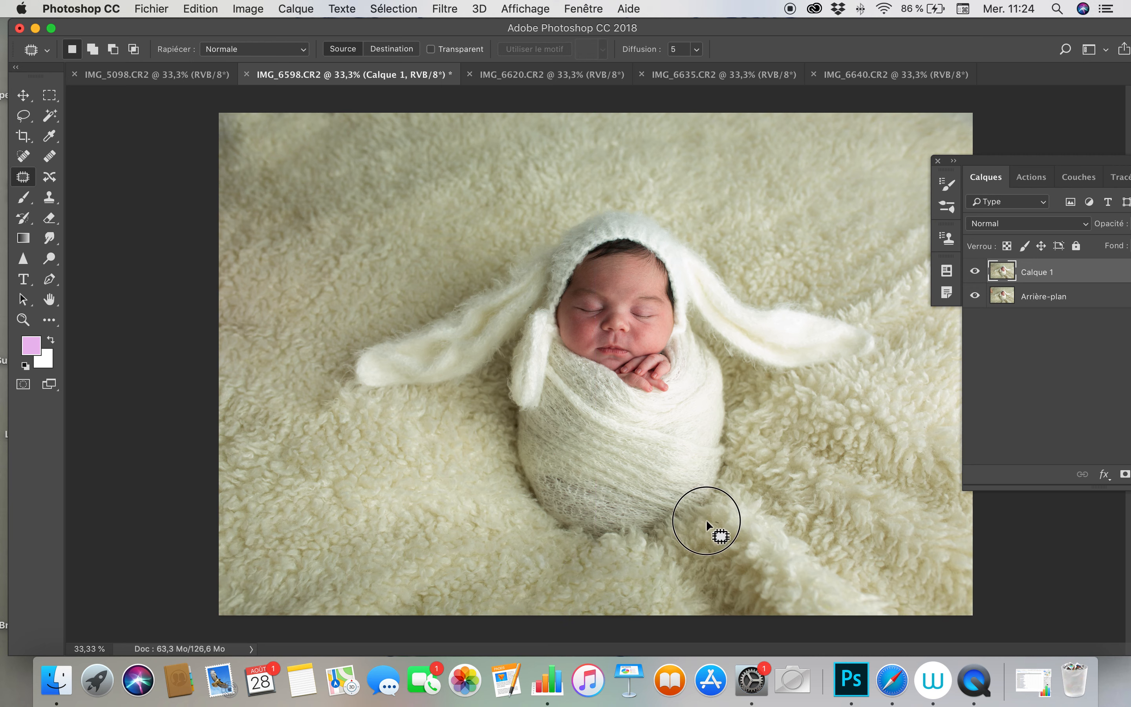
Step: Patch the blanket folds to the lower right of the wrapped baby with smoother fur from the left
{"action": "mouse_move", "coordinate": [706, 519]}
{"action": "left_mouse_down"}
{"action": "mouse_move", "coordinate": [720, 616]}
{"action": "mouse_move", "coordinate": [769, 561]}
{"action": "mouse_move", "coordinate": [708, 521]}
{"action": "left_mouse_up"}
{"action": "mouse_move", "coordinate": [748, 579]}
{"action": "left_mouse_down"}
{"action": "mouse_move", "coordinate": [585, 580]}
{"action": "mouse_move", "coordinate": [450, 528]}
{"action": "mouse_move", "coordinate": [410, 491]}
{"action": "left_mouse_up"}
{"action": "key", "text": "super+d"}
{"action": "mouse_move", "coordinate": [730, 575]}
{"action": "left_mouse_down"}
{"action": "mouse_move", "coordinate": [706, 572]}
{"action": "mouse_move", "coordinate": [748, 599]}
{"action": "left_mouse_up"}
{"action": "left_click_drag", "start_coordinate": [720, 599], "coordinate": [623, 599]}
{"action": "left_click", "coordinate": [623, 599]}
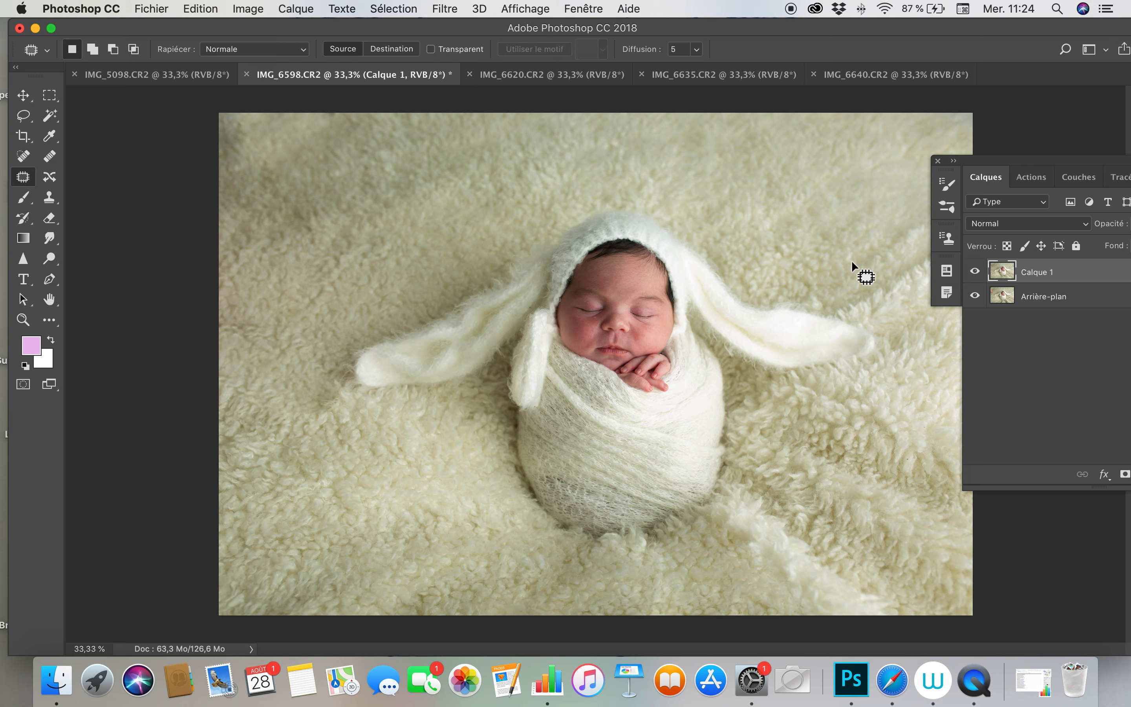
Step: Patch the uneven fur in the photo's upper-left area with cleaner fur beside it
{"action": "mouse_move", "coordinate": [304, 152]}
{"action": "left_mouse_down"}
{"action": "mouse_move", "coordinate": [443, 164]}
{"action": "mouse_move", "coordinate": [442, 132]}
{"action": "mouse_move", "coordinate": [321, 98]}
{"action": "mouse_move", "coordinate": [236, 114]}
{"action": "left_mouse_up"}
{"action": "left_click_drag", "start_coordinate": [374, 156], "coordinate": [397, 215]}
{"action": "key", "text": "super+d"}
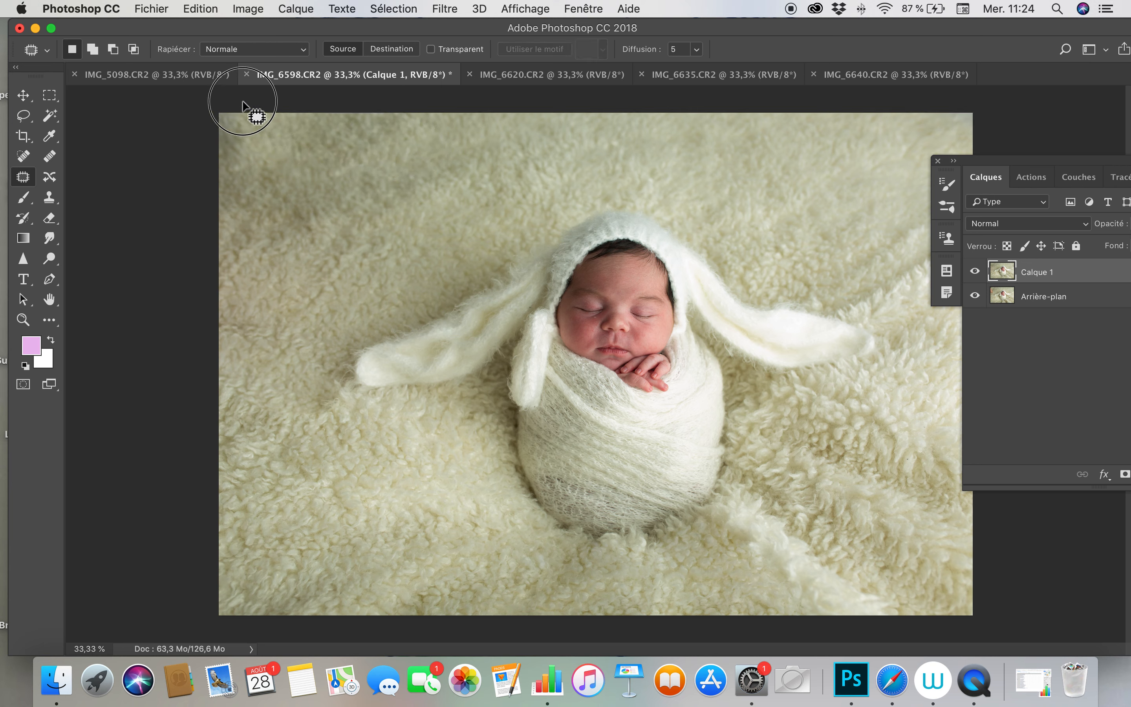
{"action": "mouse_move", "coordinate": [230, 183]}
{"action": "left_mouse_down"}
{"action": "mouse_move", "coordinate": [271, 192]}
{"action": "mouse_move", "coordinate": [282, 153]}
{"action": "mouse_move", "coordinate": [355, 211]}
{"action": "left_mouse_up"}
{"action": "key", "text": "super+d"}
Step: Patch the diagonal blanket folds above the right bunny ear, near the photo's right edge, with adjacent smooth fur
{"action": "left_click_drag", "start_coordinate": [984, 162], "coordinate": [1060, 161]}
{"action": "left_click_drag", "start_coordinate": [899, 220], "coordinate": [866, 278]}
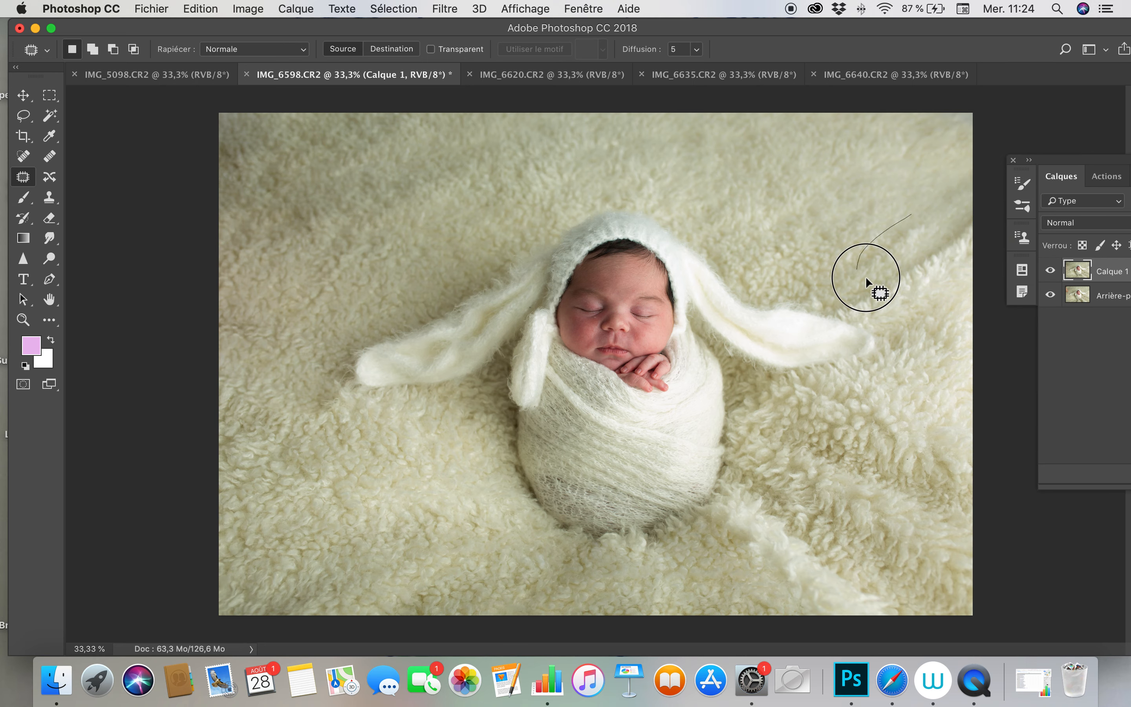
{"action": "left_click_drag", "start_coordinate": [939, 221], "coordinate": [836, 236]}
{"action": "key", "text": "super+d"}
{"action": "mouse_move", "coordinate": [952, 230]}
{"action": "left_mouse_down"}
{"action": "mouse_move", "coordinate": [840, 311]}
{"action": "mouse_move", "coordinate": [915, 297]}
{"action": "mouse_move", "coordinate": [974, 234]}
{"action": "mouse_move", "coordinate": [888, 238]}
{"action": "left_mouse_up"}
{"action": "key", "text": "super+d"}
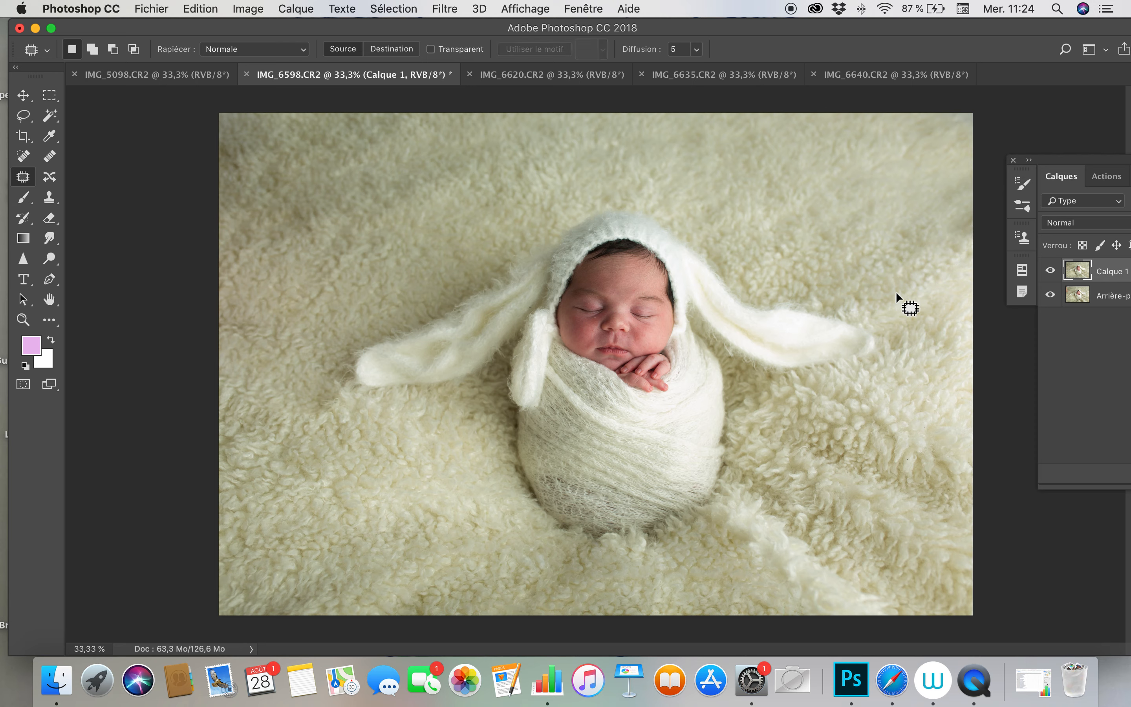
{"action": "mouse_move", "coordinate": [914, 278]}
{"action": "left_mouse_down"}
{"action": "mouse_move", "coordinate": [893, 284]}
{"action": "mouse_move", "coordinate": [972, 273]}
{"action": "mouse_move", "coordinate": [930, 260]}
{"action": "mouse_move", "coordinate": [938, 278]}
{"action": "mouse_move", "coordinate": [855, 266]}
{"action": "left_mouse_up"}
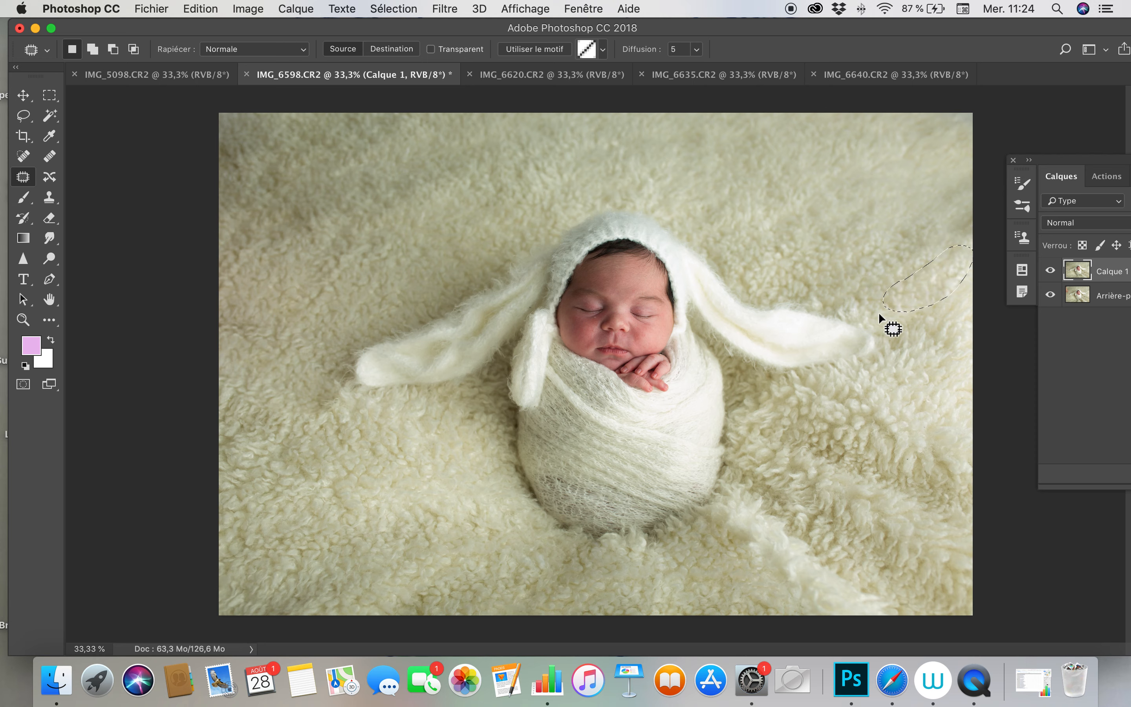
{"action": "key", "text": "super+d"}
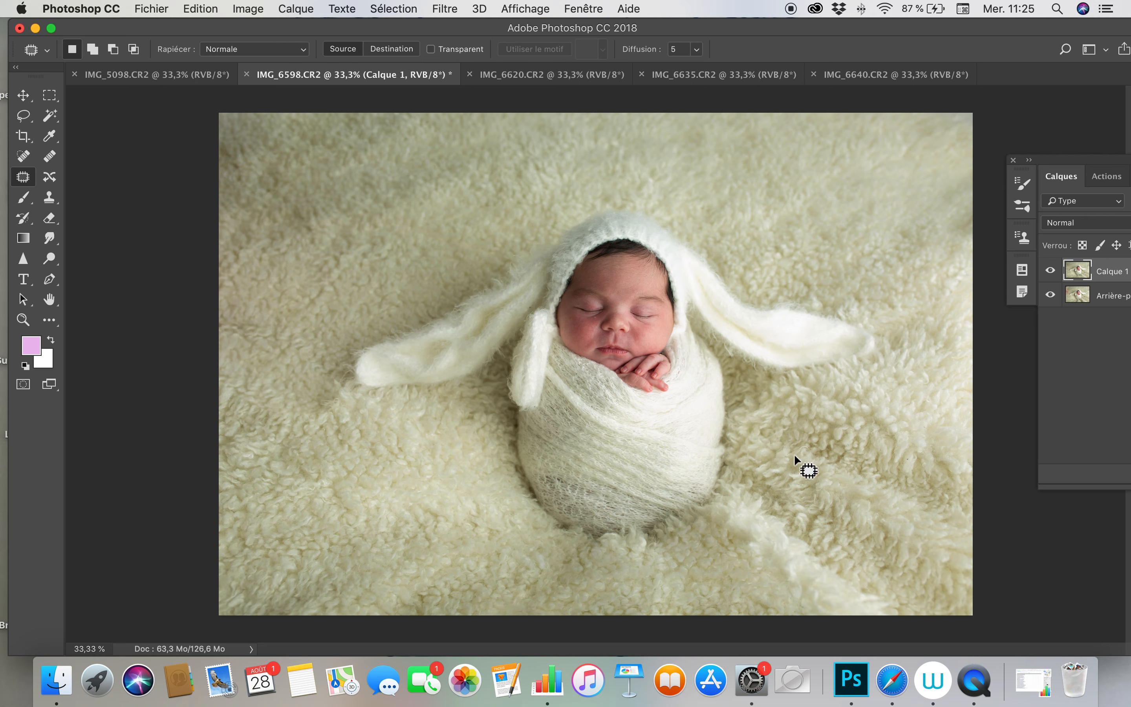
Step: Patch the fur above the left bunny ear with fur just to its right
{"action": "mouse_move", "coordinate": [356, 238]}
{"action": "left_mouse_down"}
{"action": "mouse_move", "coordinate": [295, 272]}
{"action": "mouse_move", "coordinate": [332, 289]}
{"action": "mouse_move", "coordinate": [404, 258]}
{"action": "mouse_move", "coordinate": [382, 235]}
{"action": "mouse_move", "coordinate": [356, 239]}
{"action": "left_mouse_up"}
{"action": "mouse_move", "coordinate": [360, 243]}
{"action": "left_mouse_down"}
{"action": "mouse_move", "coordinate": [461, 252]}
{"action": "mouse_move", "coordinate": [444, 264]}
{"action": "left_mouse_up"}
{"action": "key", "text": "super+d"}
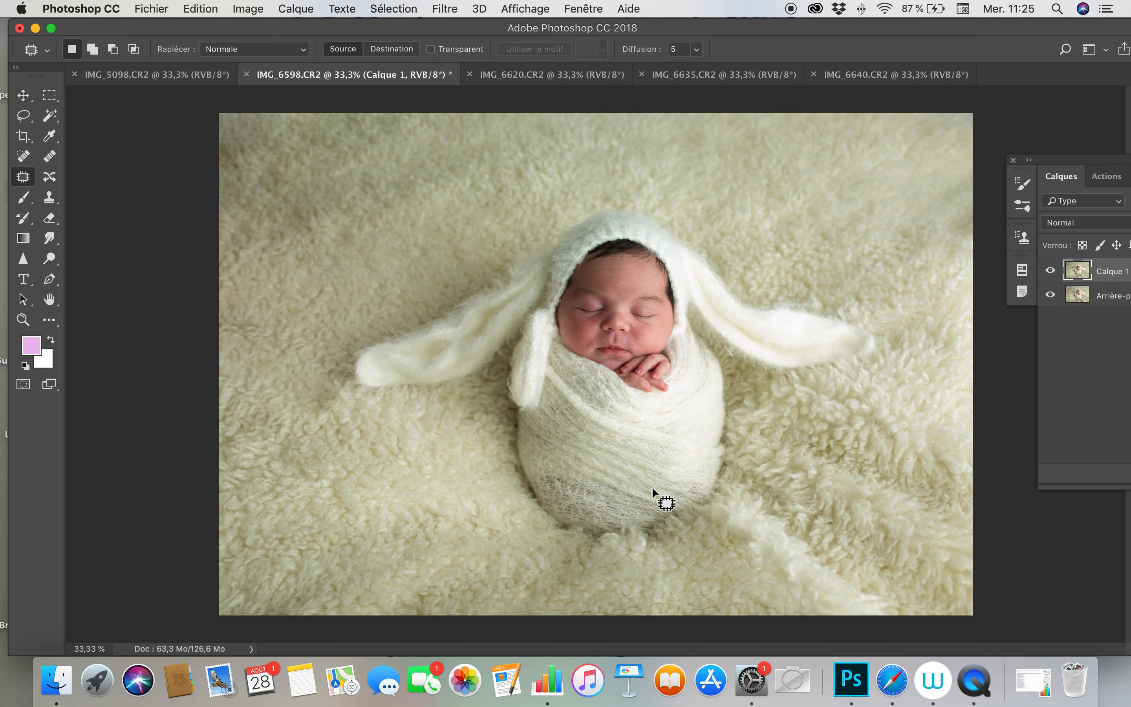
Step: Patch the blanket folds beside the lower right of the wrap with smooth fur from the photo's lower left
{"action": "mouse_move", "coordinate": [737, 481]}
{"action": "left_mouse_down"}
{"action": "mouse_move", "coordinate": [702, 512]}
{"action": "mouse_move", "coordinate": [725, 553]}
{"action": "mouse_move", "coordinate": [807, 612]}
{"action": "mouse_move", "coordinate": [862, 628]}
{"action": "mouse_move", "coordinate": [895, 611]}
{"action": "mouse_move", "coordinate": [867, 570]}
{"action": "mouse_move", "coordinate": [784, 505]}
{"action": "left_mouse_up"}
{"action": "mouse_move", "coordinate": [813, 550]}
{"action": "left_mouse_down"}
{"action": "mouse_move", "coordinate": [526, 555]}
{"action": "mouse_move", "coordinate": [429, 538]}
{"action": "mouse_move", "coordinate": [368, 488]}
{"action": "left_mouse_up"}
{"action": "key", "text": "super+d"}
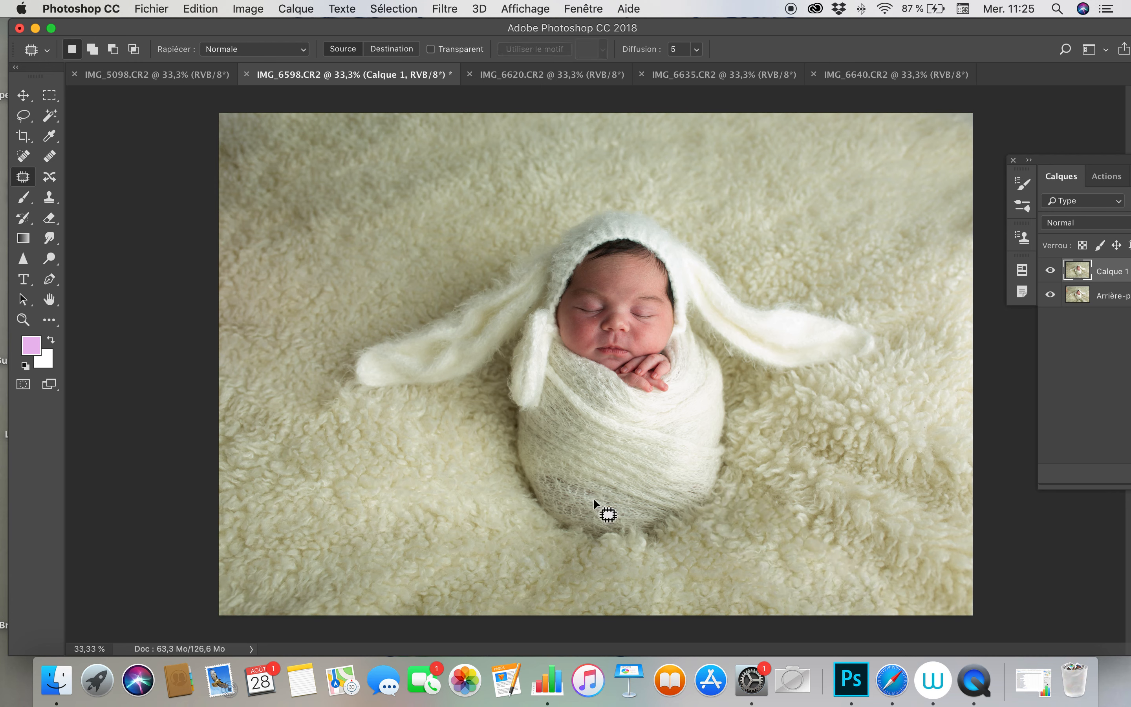
{"action": "mouse_move", "coordinate": [752, 445]}
{"action": "left_mouse_down"}
{"action": "mouse_move", "coordinate": [825, 544]}
{"action": "mouse_move", "coordinate": [951, 584]}
{"action": "mouse_move", "coordinate": [885, 519]}
{"action": "mouse_move", "coordinate": [861, 531]}
{"action": "mouse_move", "coordinate": [438, 530]}
{"action": "left_mouse_up"}
{"action": "key", "text": "super+d"}
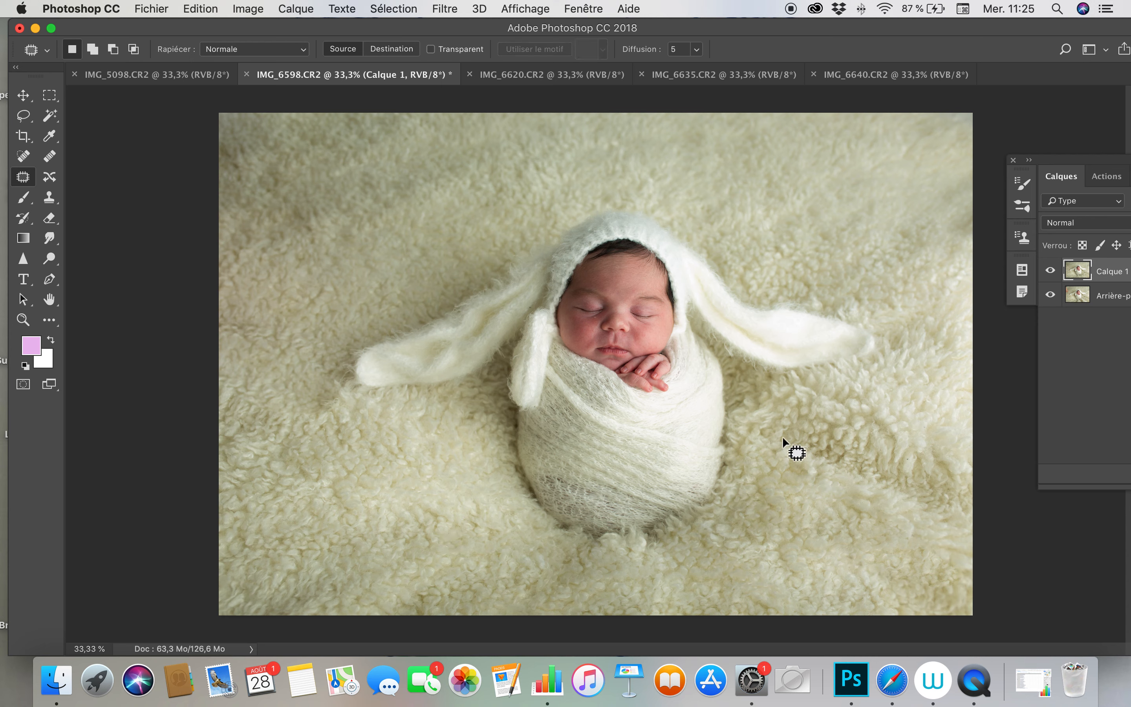
Step: Patch the long diagonal fold below the right bunny ear, out to the photo's right edge, with nearby smoother fur
{"action": "mouse_move", "coordinate": [782, 408]}
{"action": "left_mouse_down"}
{"action": "mouse_move", "coordinate": [772, 453]}
{"action": "mouse_move", "coordinate": [861, 504]}
{"action": "mouse_move", "coordinate": [979, 534]}
{"action": "mouse_move", "coordinate": [979, 508]}
{"action": "mouse_move", "coordinate": [909, 452]}
{"action": "mouse_move", "coordinate": [839, 427]}
{"action": "left_mouse_up"}
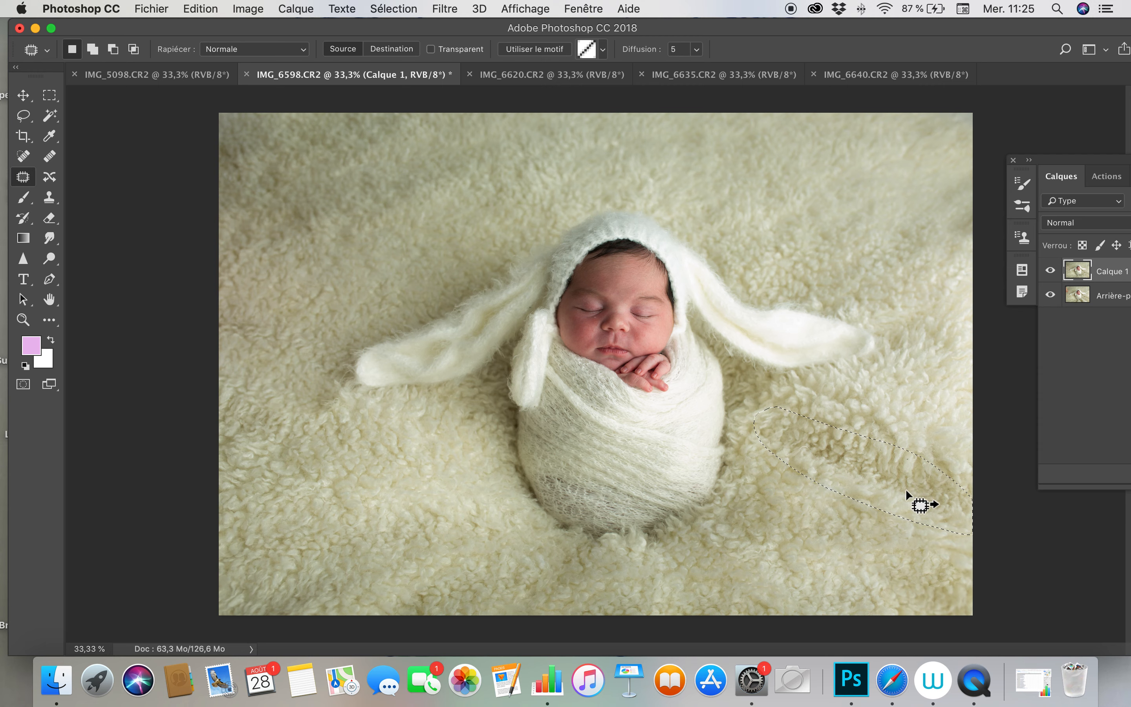
{"action": "left_click_drag", "start_coordinate": [893, 503], "coordinate": [882, 554]}
{"action": "key", "text": "super+d"}
{"action": "mouse_move", "coordinate": [827, 406]}
{"action": "left_mouse_down"}
{"action": "mouse_move", "coordinate": [878, 478]}
{"action": "mouse_move", "coordinate": [966, 462]}
{"action": "mouse_move", "coordinate": [875, 409]}
{"action": "mouse_move", "coordinate": [836, 405]}
{"action": "left_mouse_up"}
{"action": "left_click_drag", "start_coordinate": [909, 448], "coordinate": [879, 518]}
{"action": "key", "text": "super+d"}
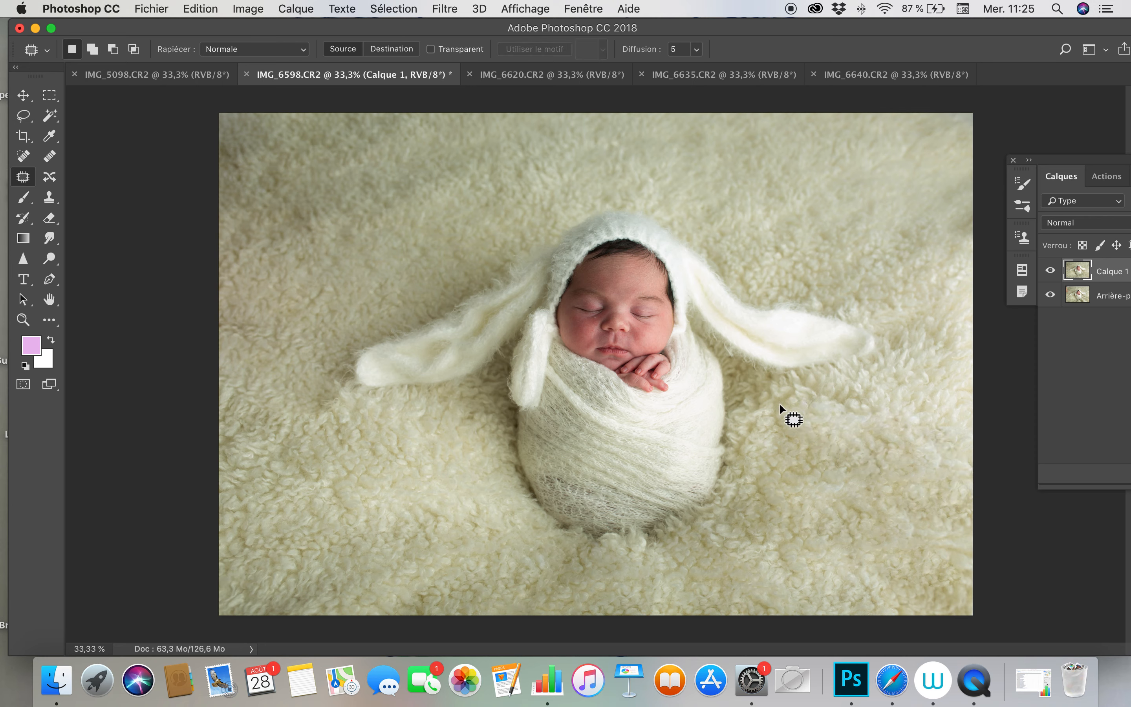
{"action": "left_click_drag", "start_coordinate": [785, 434], "coordinate": [873, 462]}
{"action": "key", "text": "super+d"}
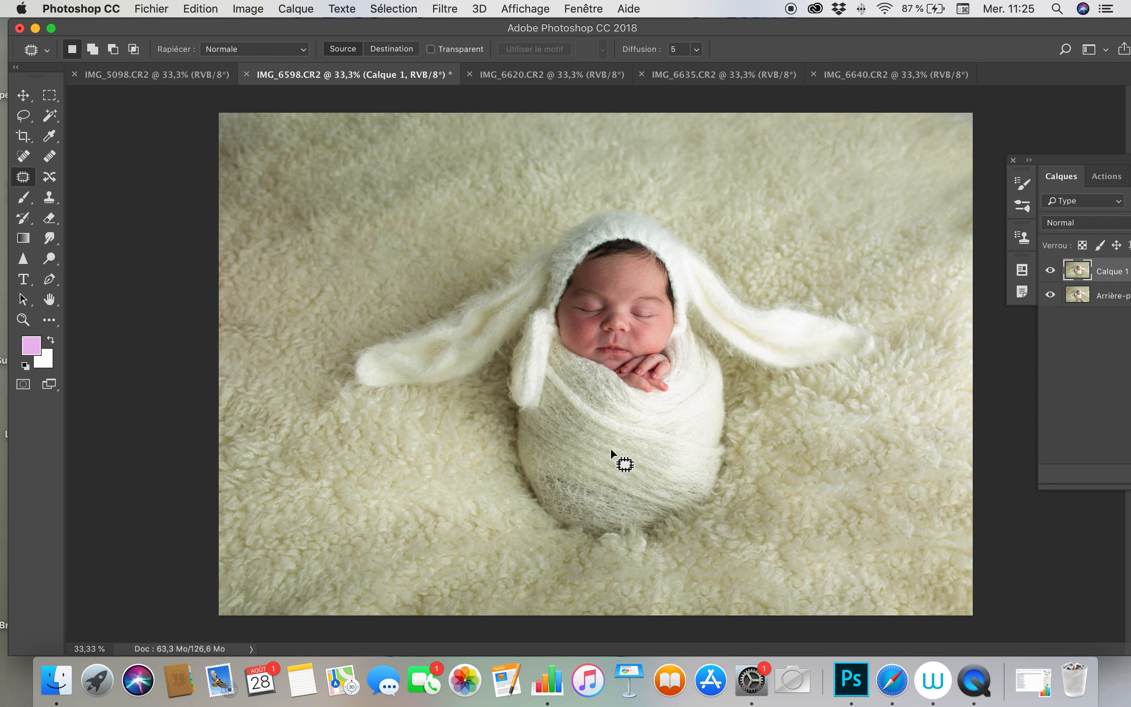
Step: Flatten the image into a single background layer
{"action": "left_click_drag", "start_coordinate": [1063, 159], "coordinate": [964, 150]}
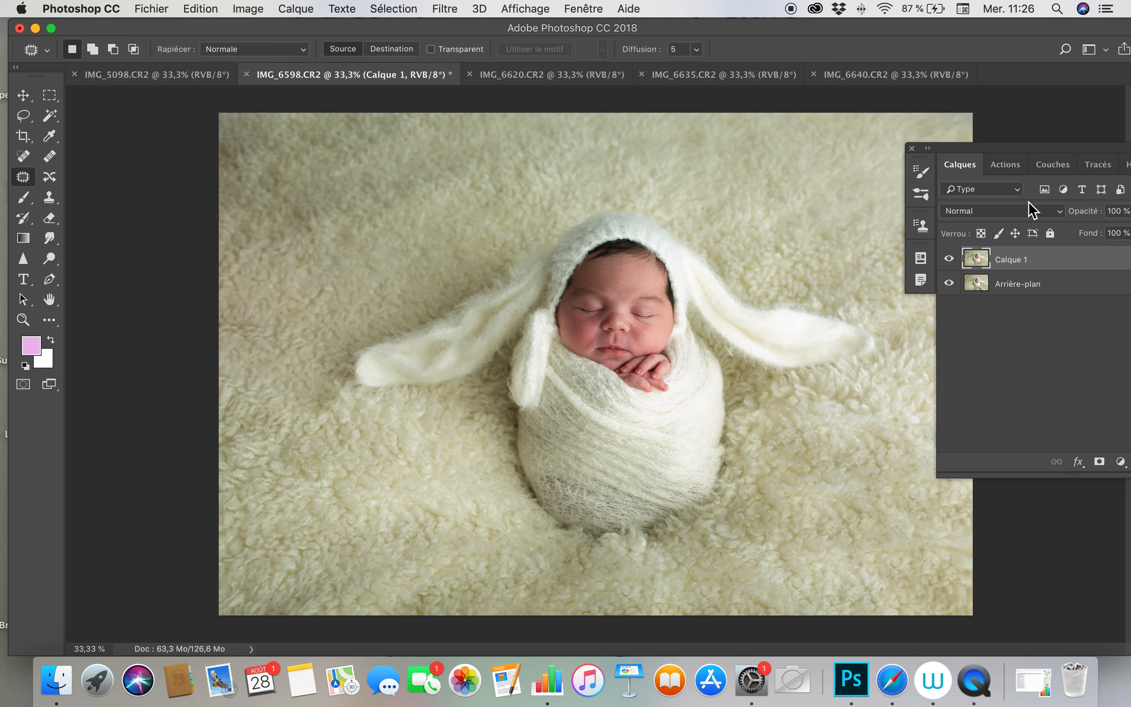
{"action": "left_click_drag", "start_coordinate": [1053, 156], "coordinate": [972, 161]}
{"action": "left_click", "coordinate": [1057, 171]}
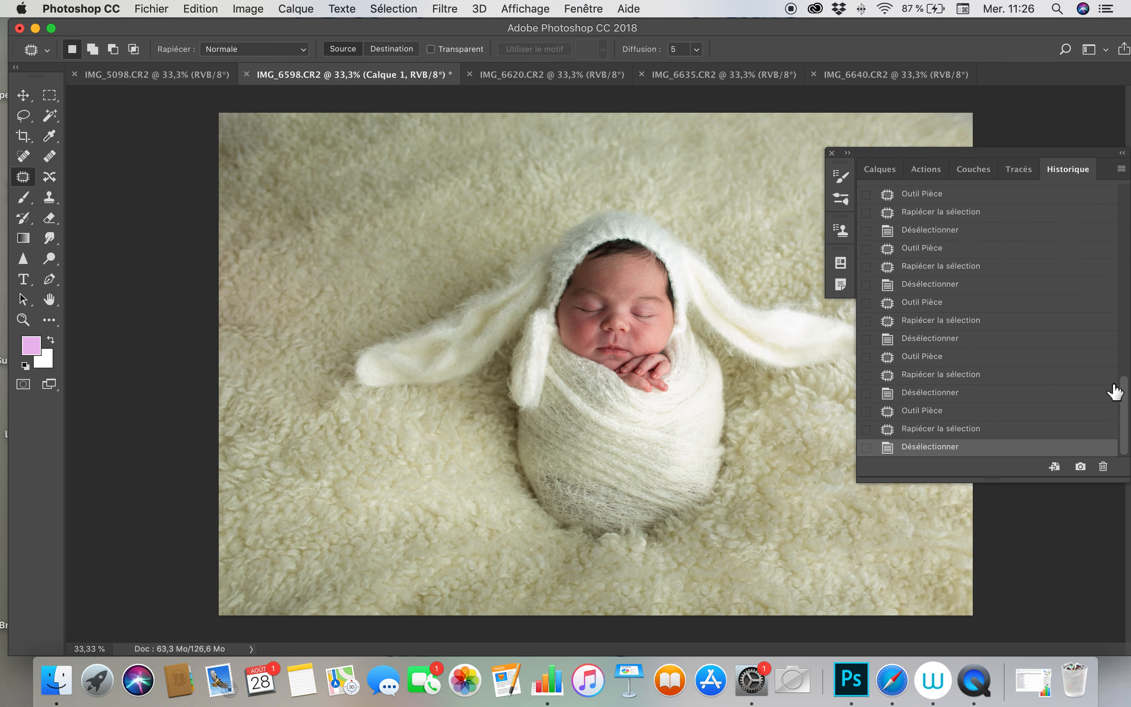
{"action": "left_click_drag", "start_coordinate": [948, 153], "coordinate": [1027, 156]}
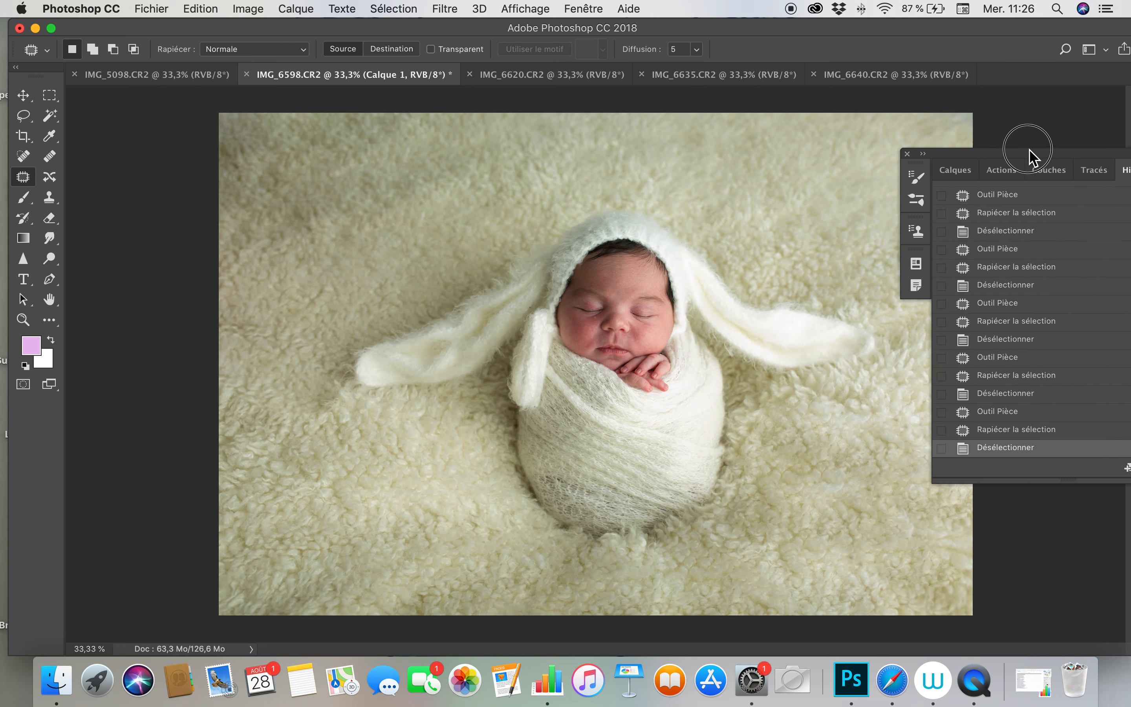
{"action": "left_click", "coordinate": [951, 171]}
{"action": "right_click", "coordinate": [1015, 292]}
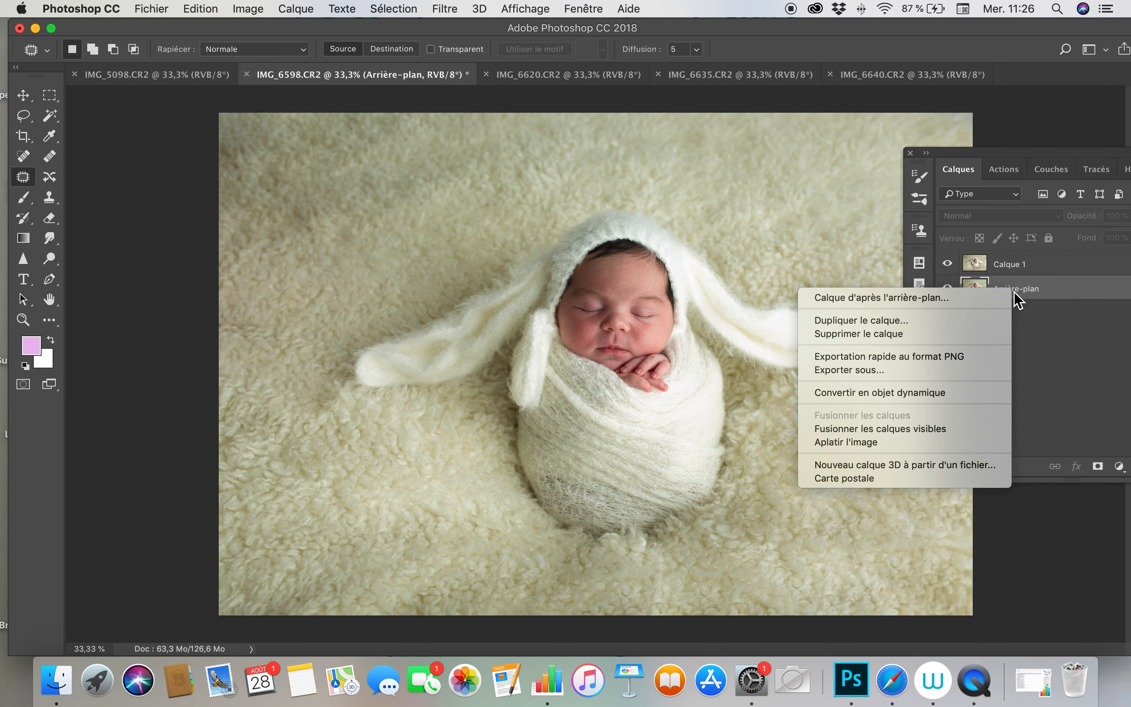
{"action": "left_click", "coordinate": [883, 442]}
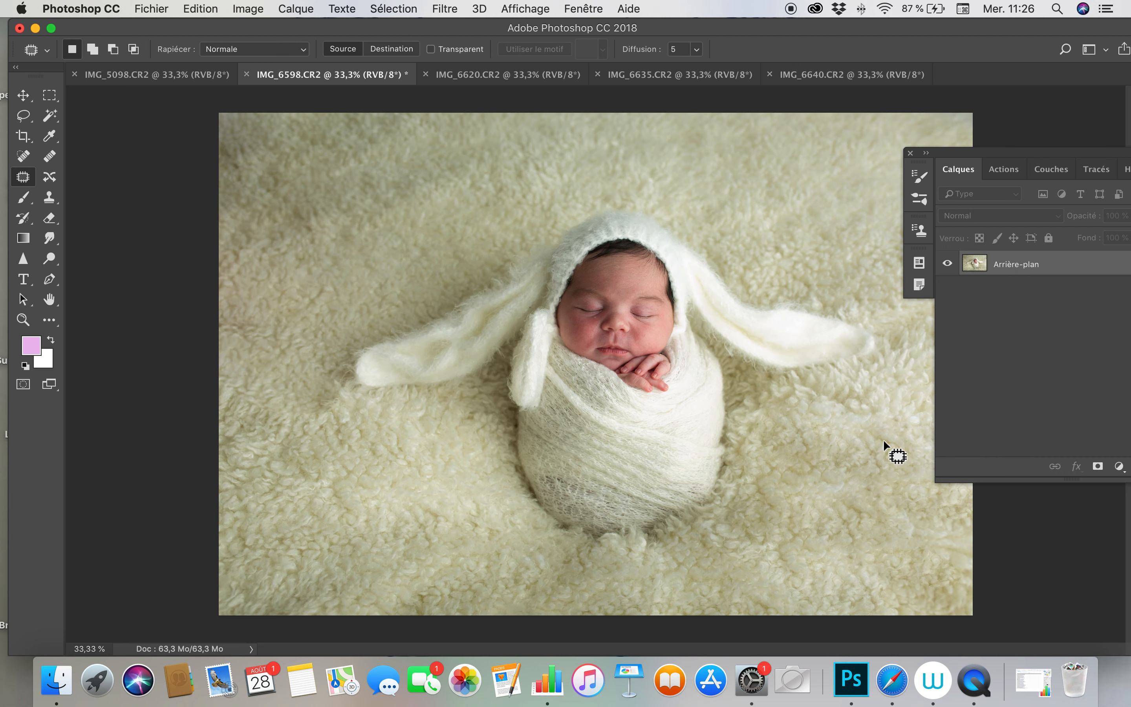
Step: Sample the beige fur colour below the left bunny ear as the foreground colour and switch to the Brush tool
{"action": "left_click", "coordinate": [49, 135]}
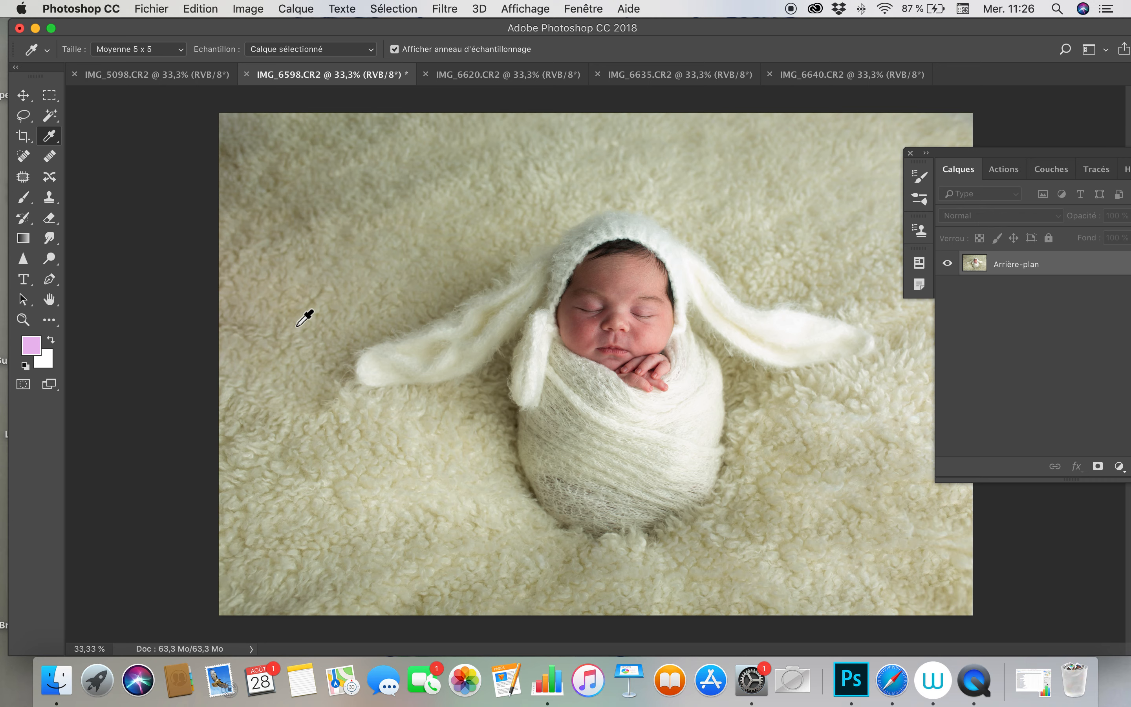
{"action": "left_click", "coordinate": [352, 454]}
{"action": "left_click", "coordinate": [22, 197]}
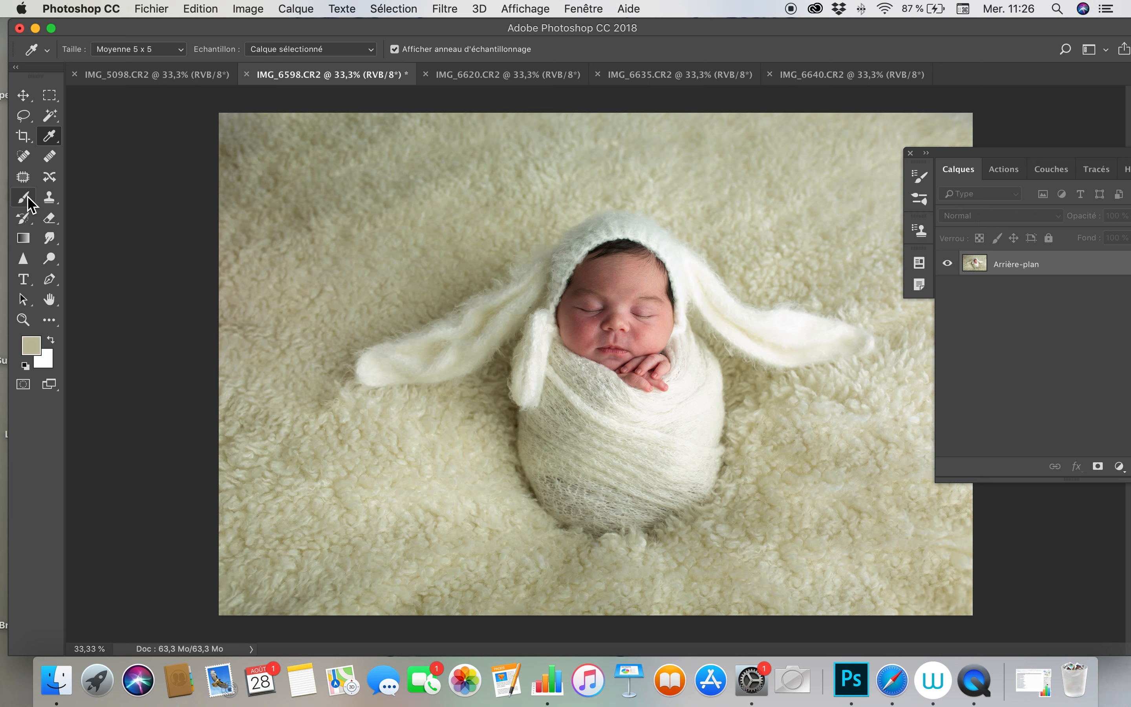
Step: Set the brush to size 1800 with 49% opacity
{"action": "key", "text": "bracketright"}
{"action": "key", "text": "bracketright"}
{"action": "key", "text": "bracketright"}
{"action": "key", "text": "bracketright"}
{"action": "key", "text": "bracketright"}
{"action": "key", "text": "bracketright"}
{"action": "key", "text": "bracketright"}
{"action": "key", "text": "bracketright"}
{"action": "key", "text": "bracketright"}
{"action": "key", "text": "bracketright"}
{"action": "key", "text": "bracketright"}
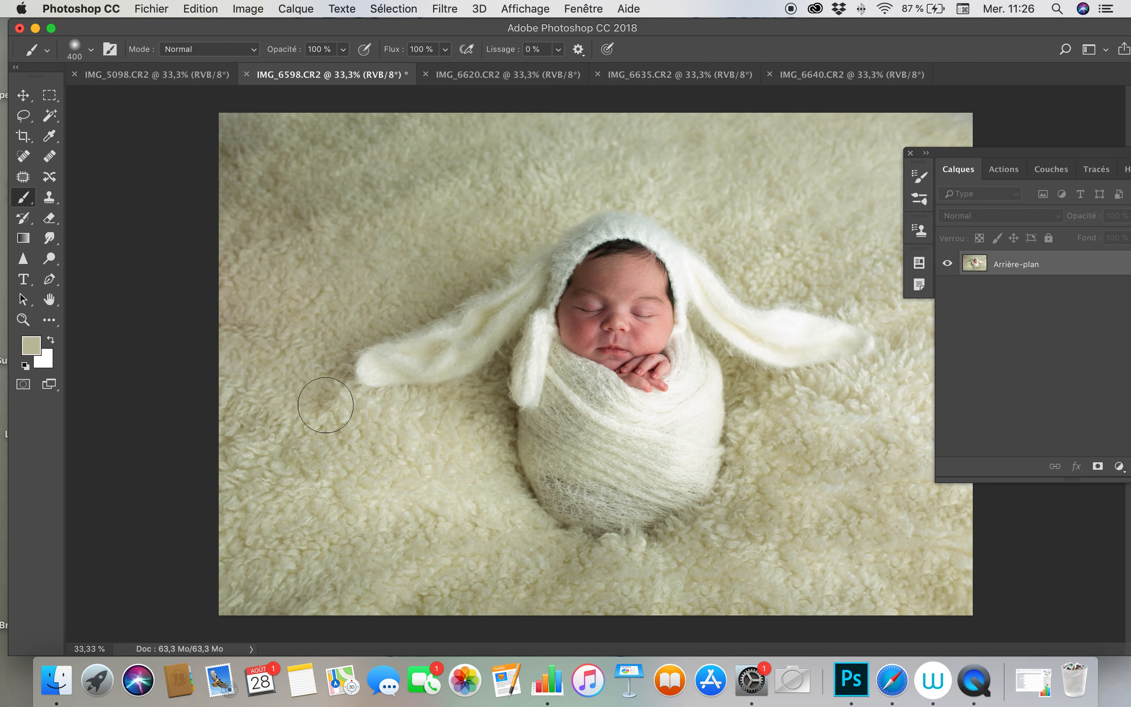
{"action": "key", "text": "bracketright"}
{"action": "key", "text": "bracketright"}
{"action": "key", "text": "bracketright"}
{"action": "key", "text": "bracketright"}
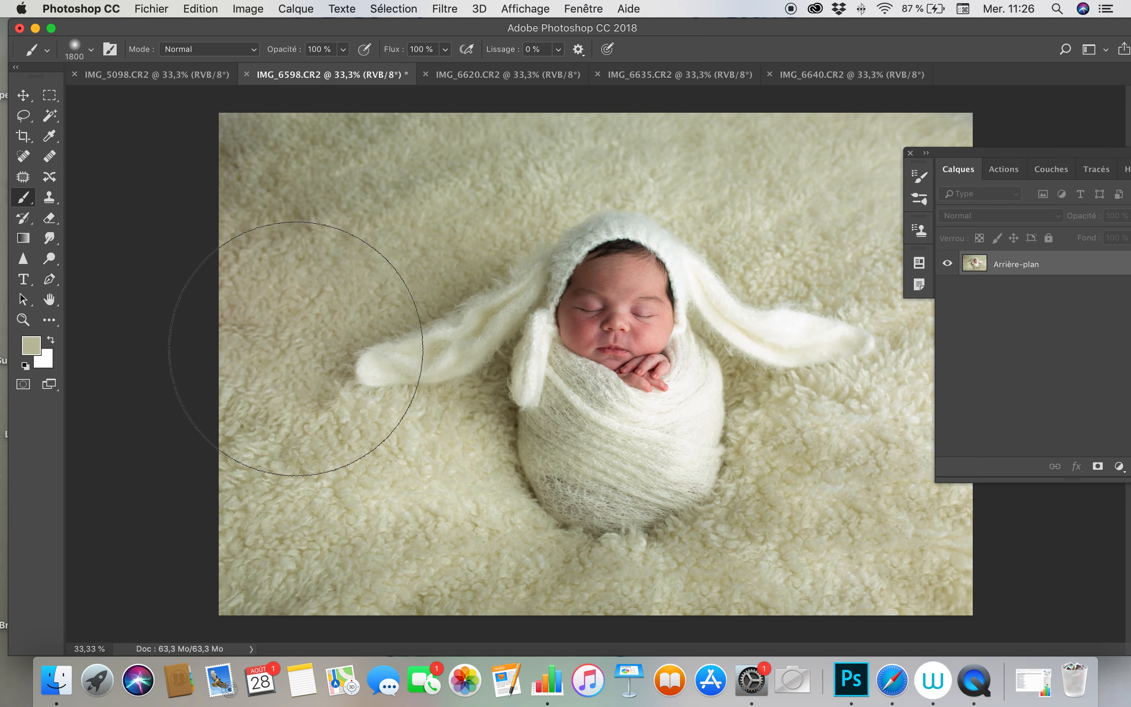
{"action": "left_click", "coordinate": [343, 49]}
{"action": "left_click", "coordinate": [305, 67]}
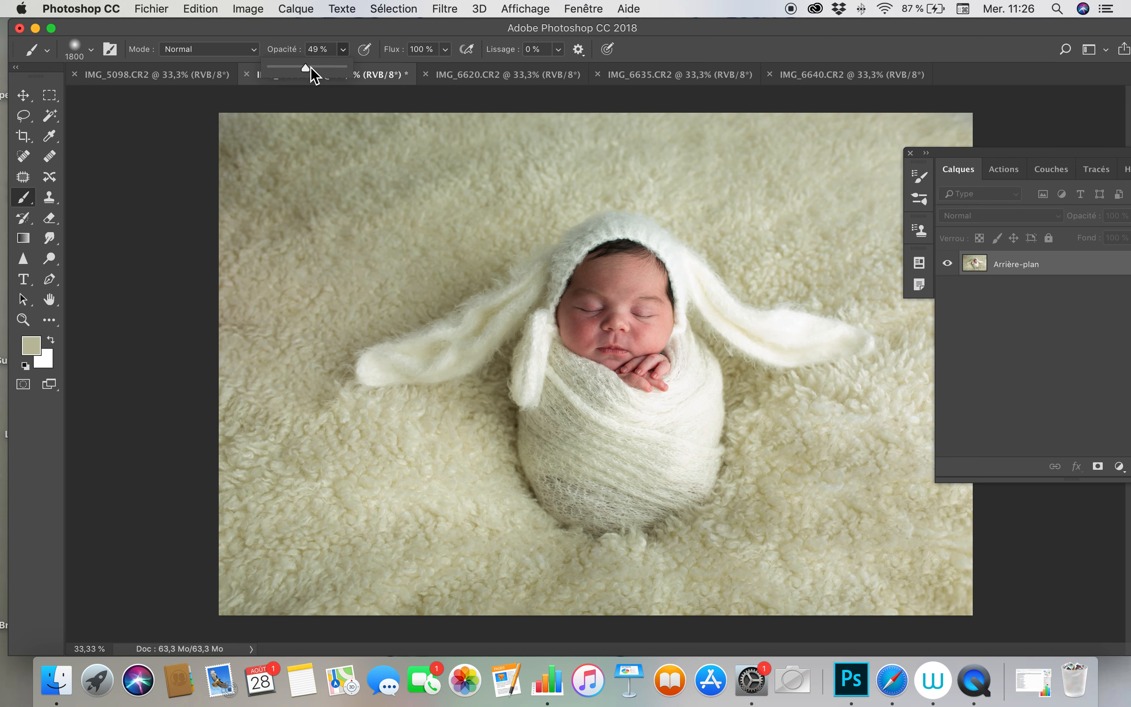
Step: Paint the sampled beige over the fur along the photo's bottom edge and lower sides, keeping clear of the baby
{"action": "mouse_move", "coordinate": [264, 373]}
{"action": "left_mouse_down"}
{"action": "mouse_move", "coordinate": [337, 477]}
{"action": "mouse_move", "coordinate": [488, 587]}
{"action": "mouse_move", "coordinate": [697, 605]}
{"action": "mouse_move", "coordinate": [1023, 411]}
{"action": "left_mouse_up"}
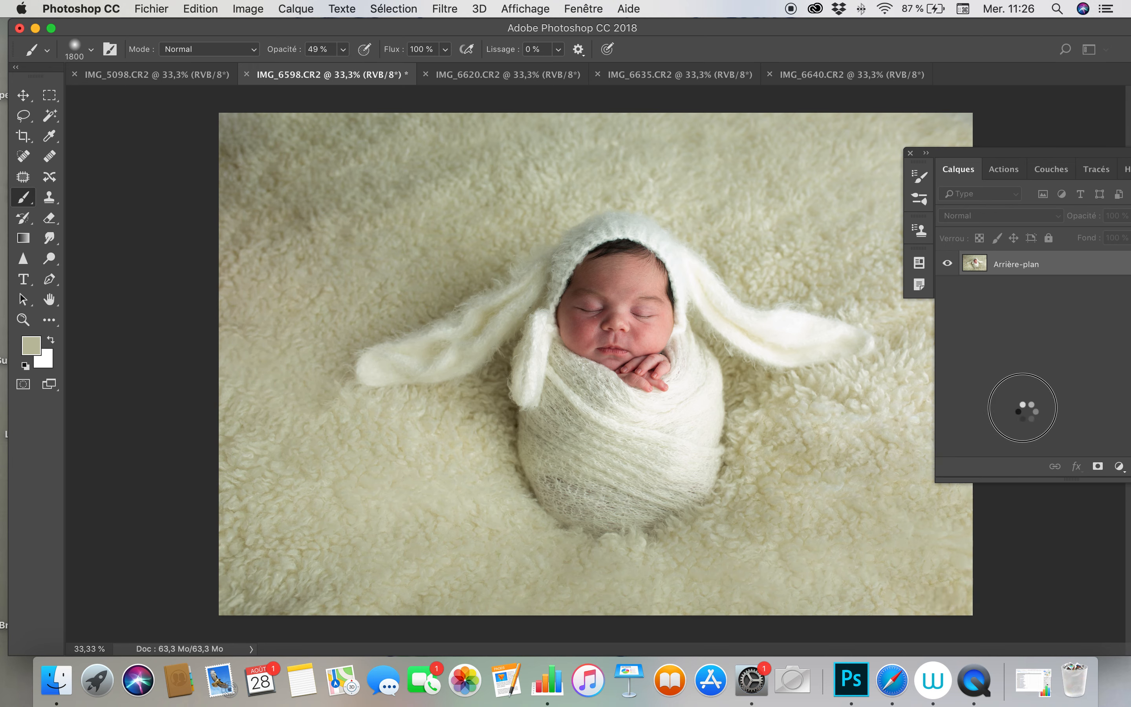
{"action": "left_click_drag", "start_coordinate": [249, 564], "coordinate": [114, 554]}
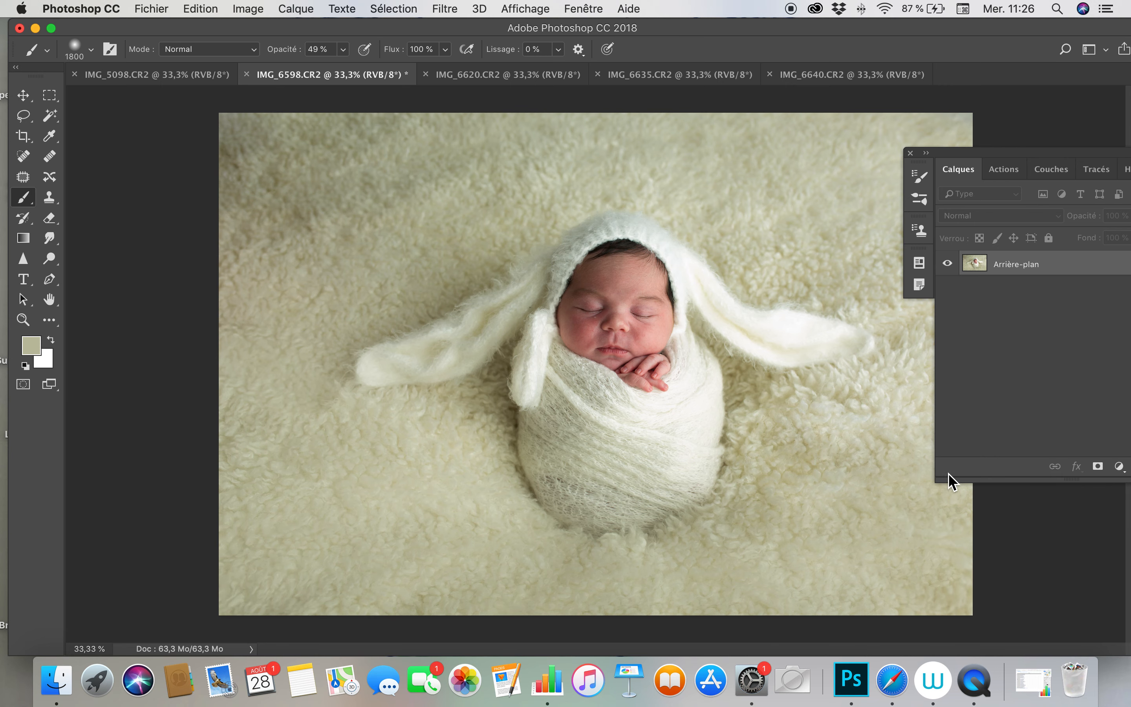
{"action": "left_click_drag", "start_coordinate": [865, 430], "coordinate": [1005, 388]}
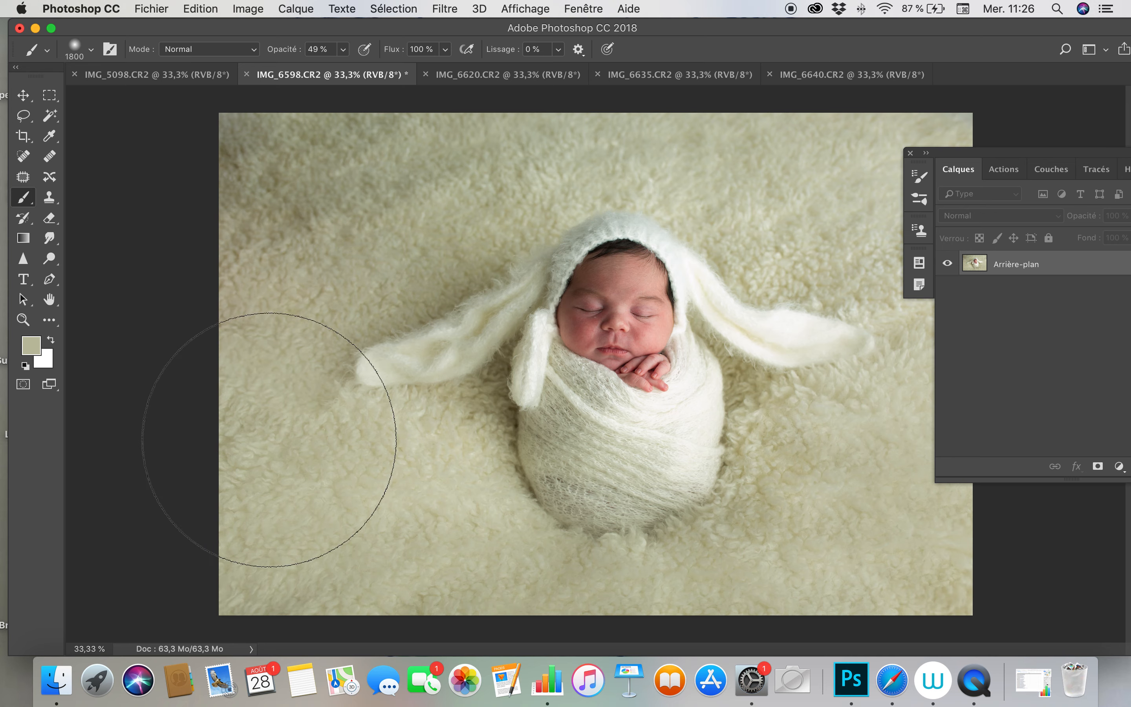
{"action": "mouse_move", "coordinate": [259, 509]}
{"action": "left_mouse_down"}
{"action": "mouse_move", "coordinate": [278, 567]}
{"action": "mouse_move", "coordinate": [543, 631]}
{"action": "mouse_move", "coordinate": [984, 606]}
{"action": "mouse_move", "coordinate": [1005, 575]}
{"action": "left_mouse_up"}
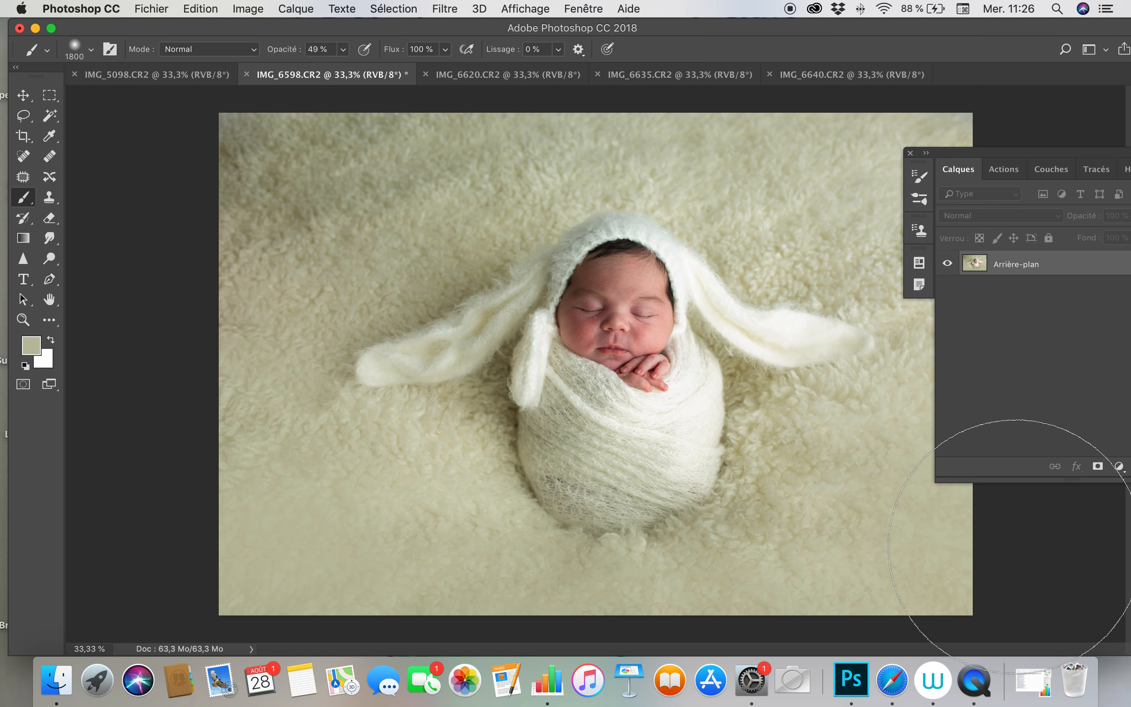
{"action": "left_click_drag", "start_coordinate": [1055, 152], "coordinate": [944, 152]}
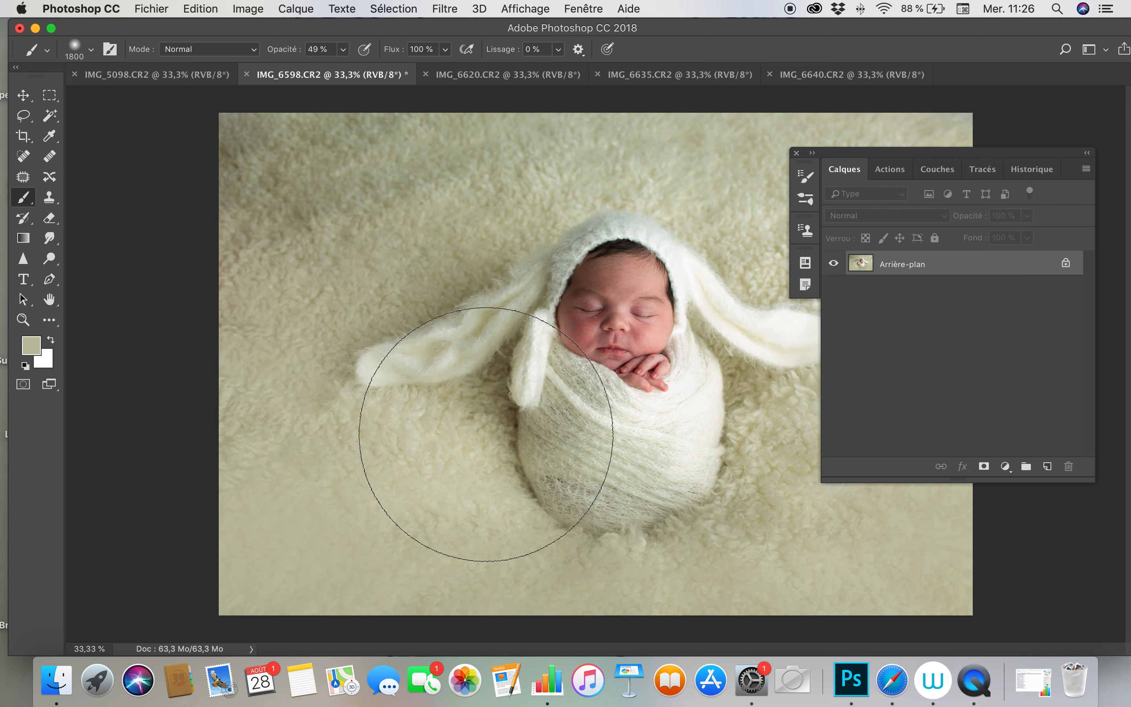
Step: Compare the earlier brush states in the history and undo the last beige stroke across the baby's wrap
{"action": "left_click_drag", "start_coordinate": [438, 462], "coordinate": [992, 528]}
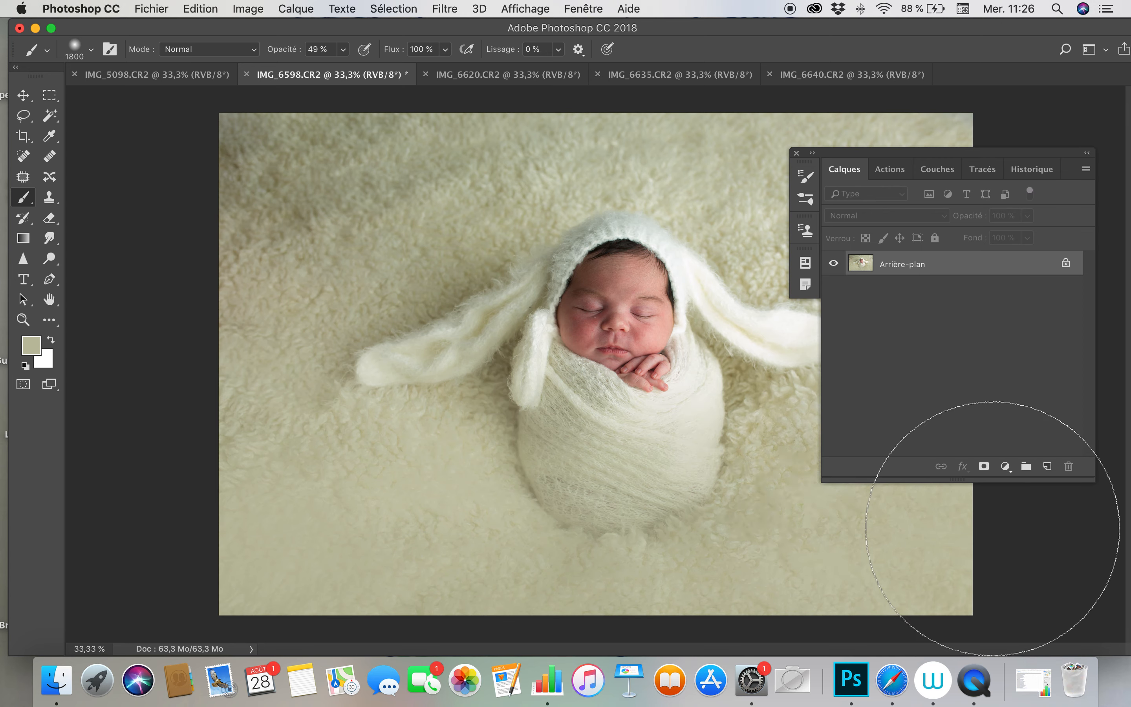
{"action": "left_click", "coordinate": [1032, 170]}
{"action": "left_click", "coordinate": [891, 429]}
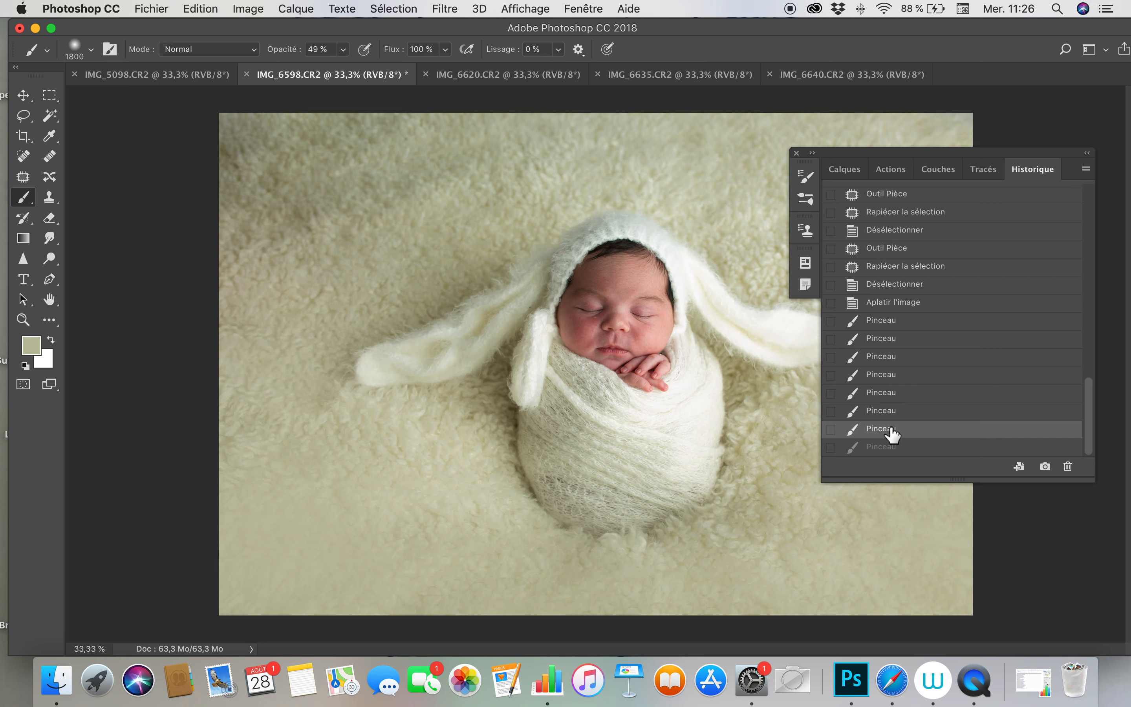
{"action": "left_click", "coordinate": [887, 397]}
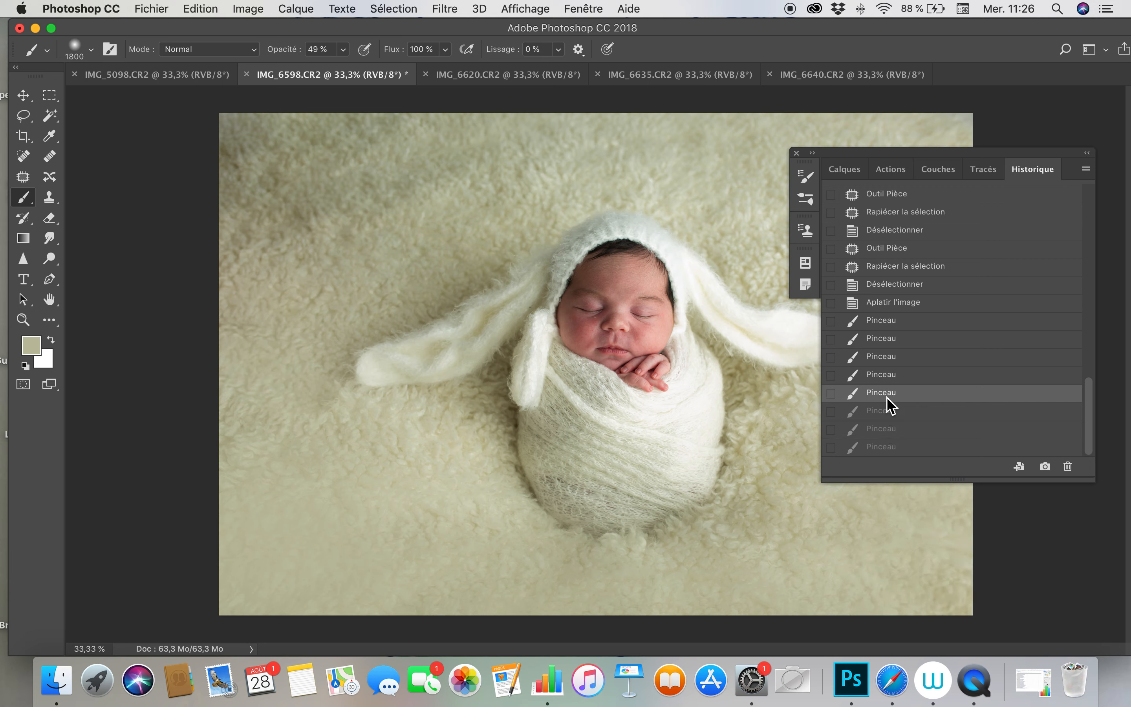
{"action": "left_click", "coordinate": [886, 376]}
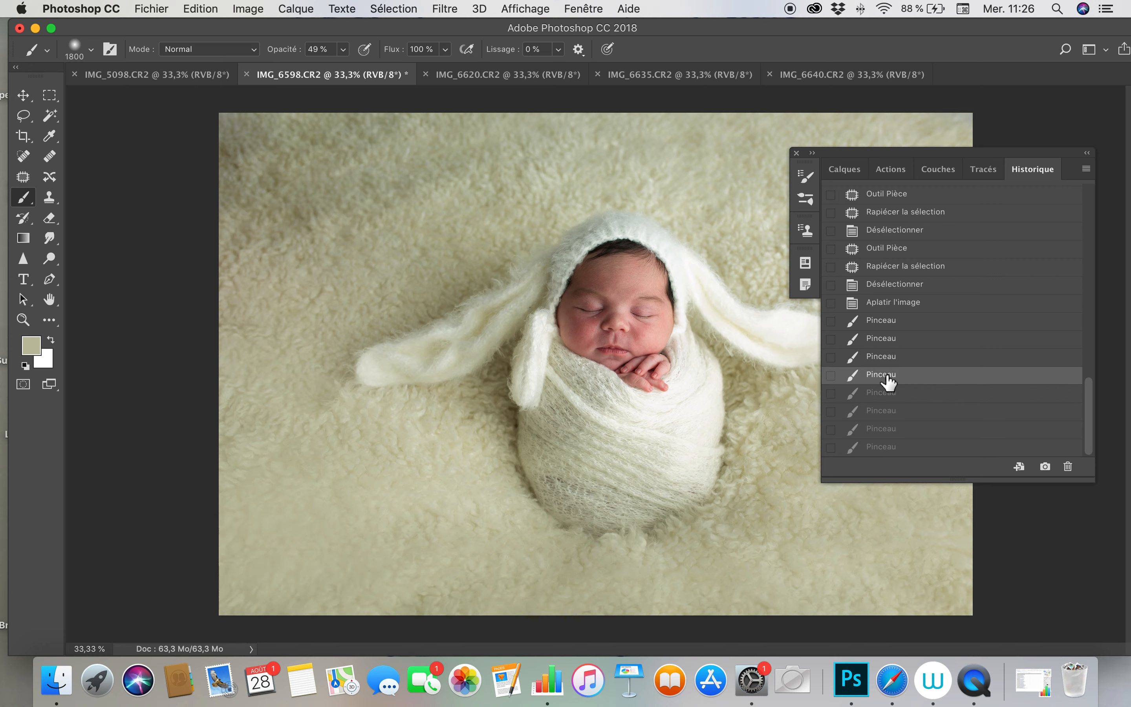
{"action": "left_click", "coordinate": [890, 446]}
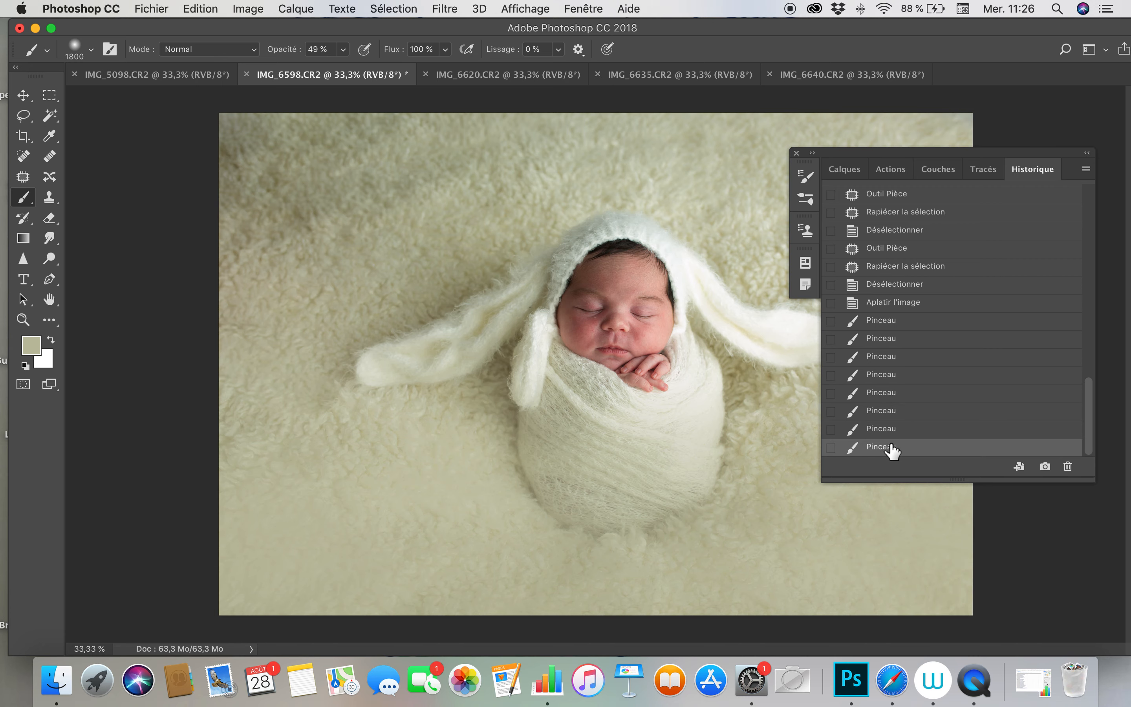
{"action": "left_click", "coordinate": [889, 433]}
{"action": "left_click", "coordinate": [844, 171]}
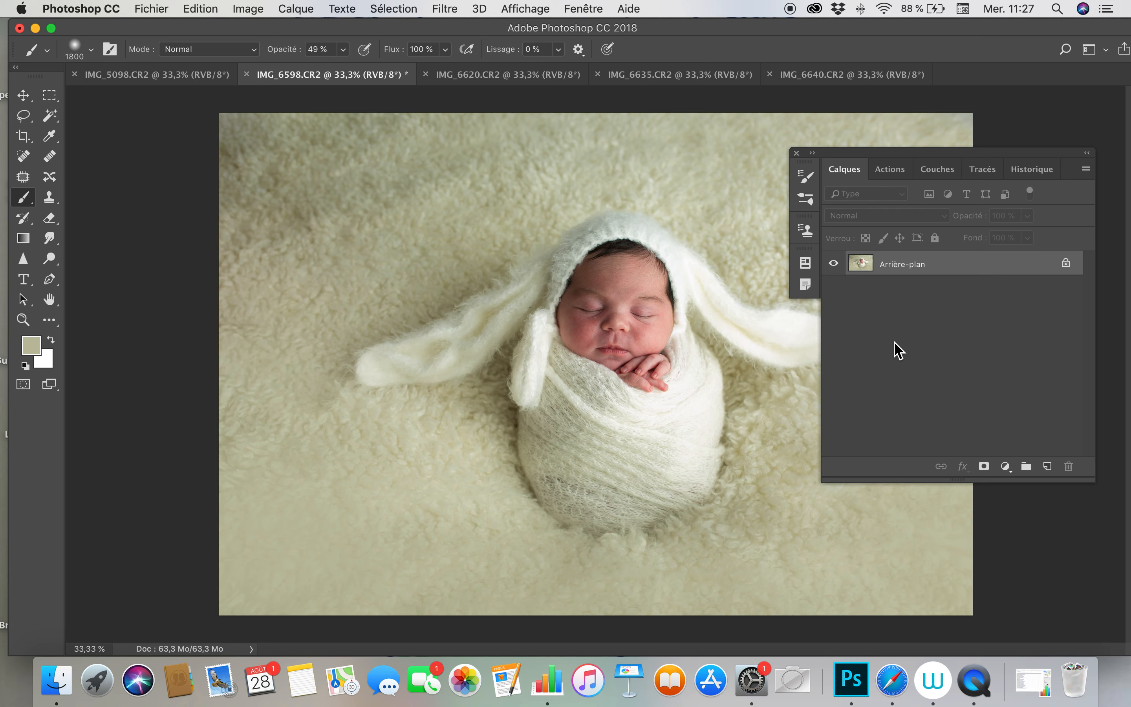
Step: Apply the Camera Raw filter to a copy of the background layer with the white balance temperature set to -7
{"action": "left_click_drag", "start_coordinate": [860, 154], "coordinate": [932, 164]}
{"action": "left_click", "coordinate": [445, 8]}
{"action": "left_click", "coordinate": [480, 112]}
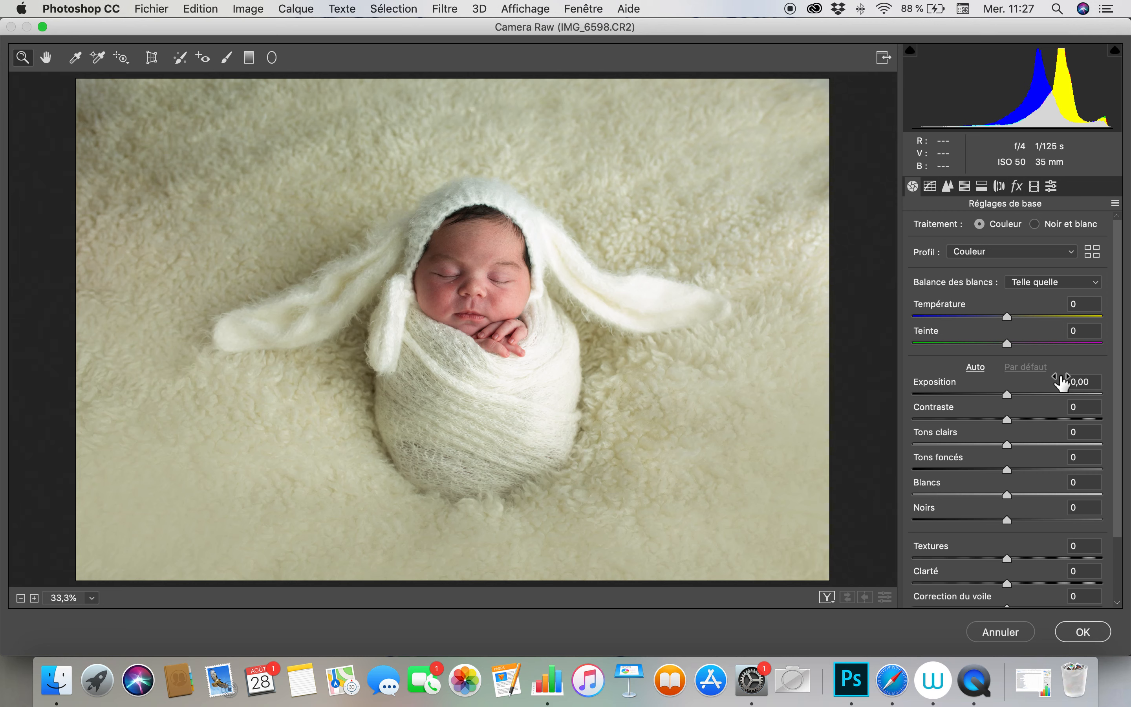
{"action": "left_click_drag", "start_coordinate": [1006, 314], "coordinate": [1001, 316]}
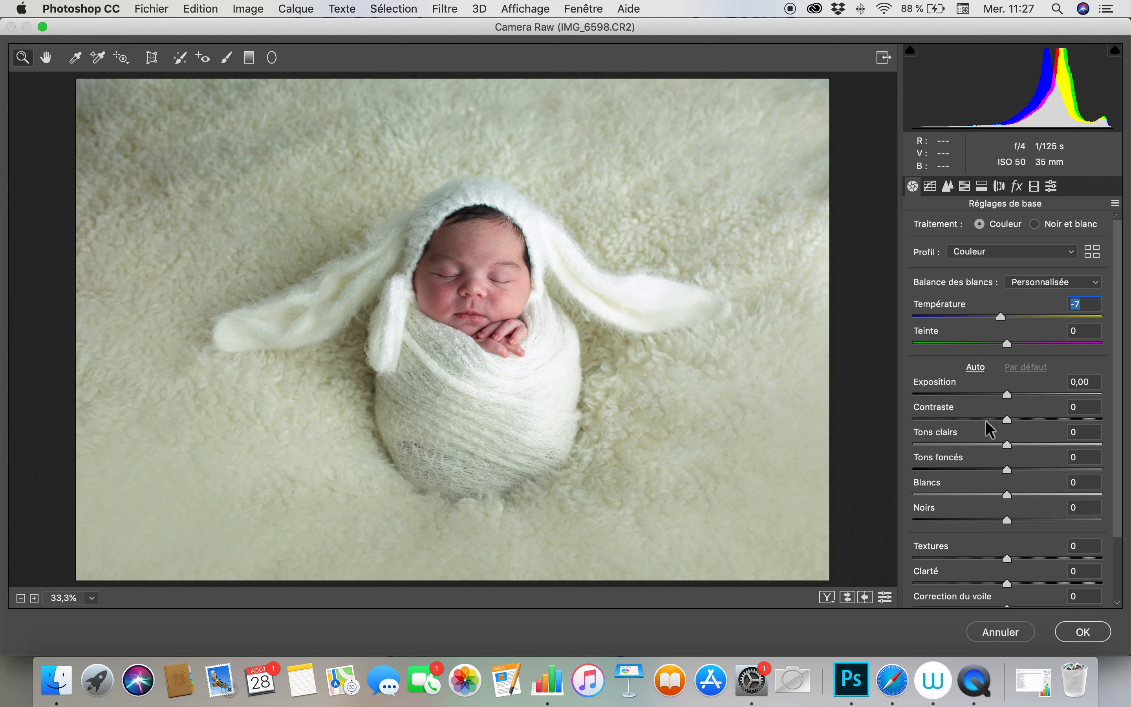
{"action": "left_click_drag", "start_coordinate": [986, 420], "coordinate": [1000, 419]}
{"action": "left_click", "coordinate": [1082, 631]}
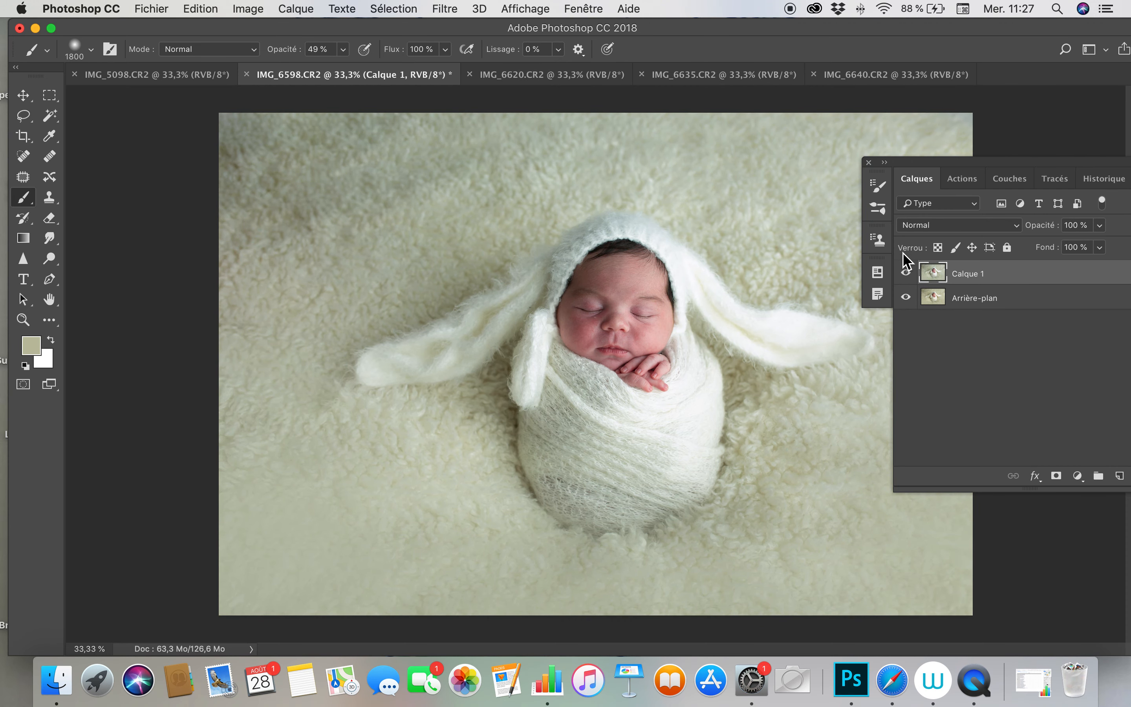
Step: Compare the photo with and without the colour-corrected layer, and merge that layer into the background
{"action": "left_click", "coordinate": [907, 273]}
{"action": "left_click", "coordinate": [908, 274]}
{"action": "key", "text": "super+e"}
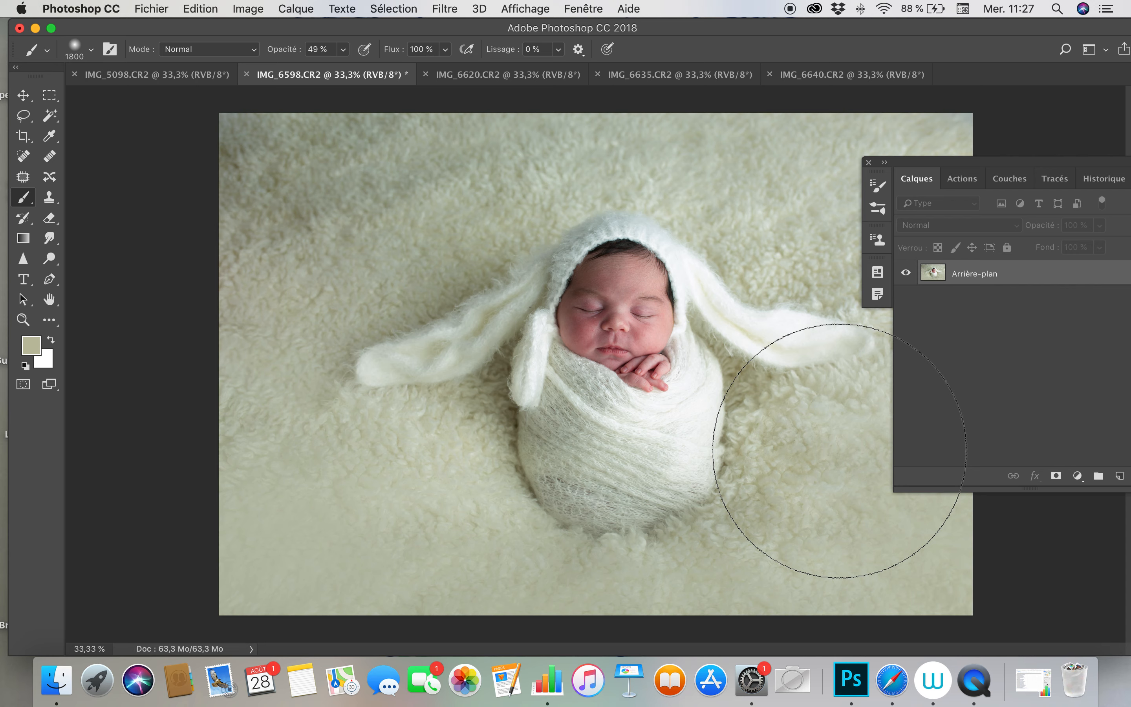
{"action": "left_click", "coordinate": [961, 179]}
{"action": "scroll", "coordinate": [946, 373], "scroll_direction": "down", "scroll_amount": 5}
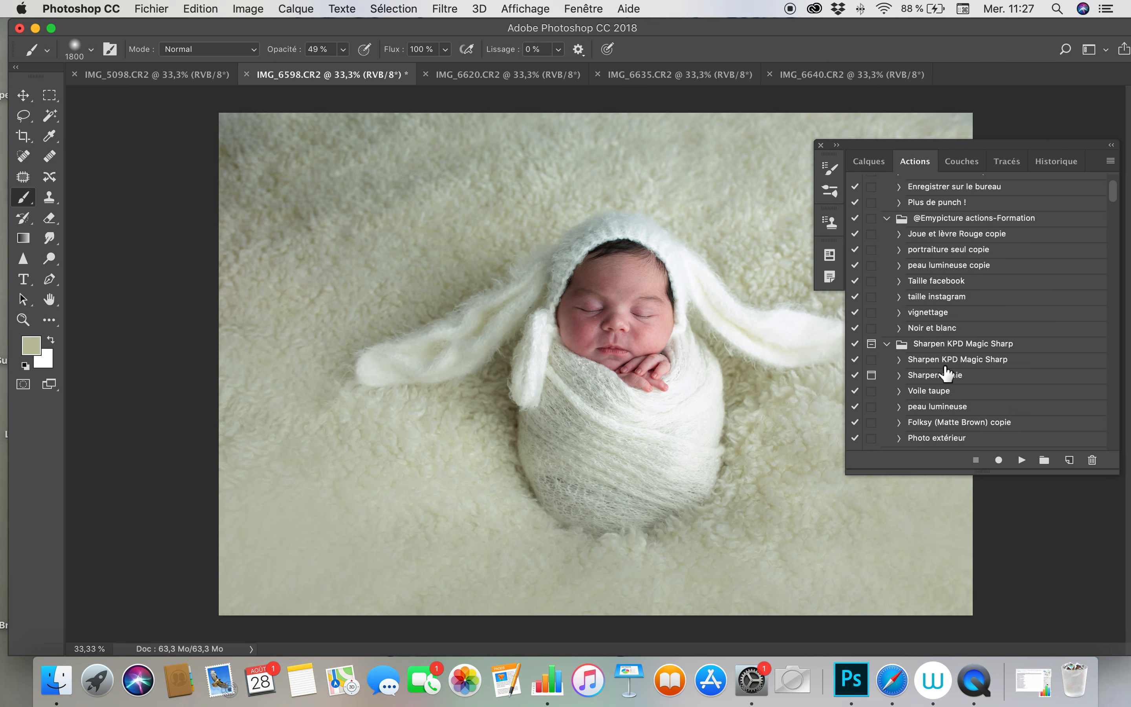
{"action": "scroll", "coordinate": [945, 373], "scroll_direction": "down", "scroll_amount": 6}
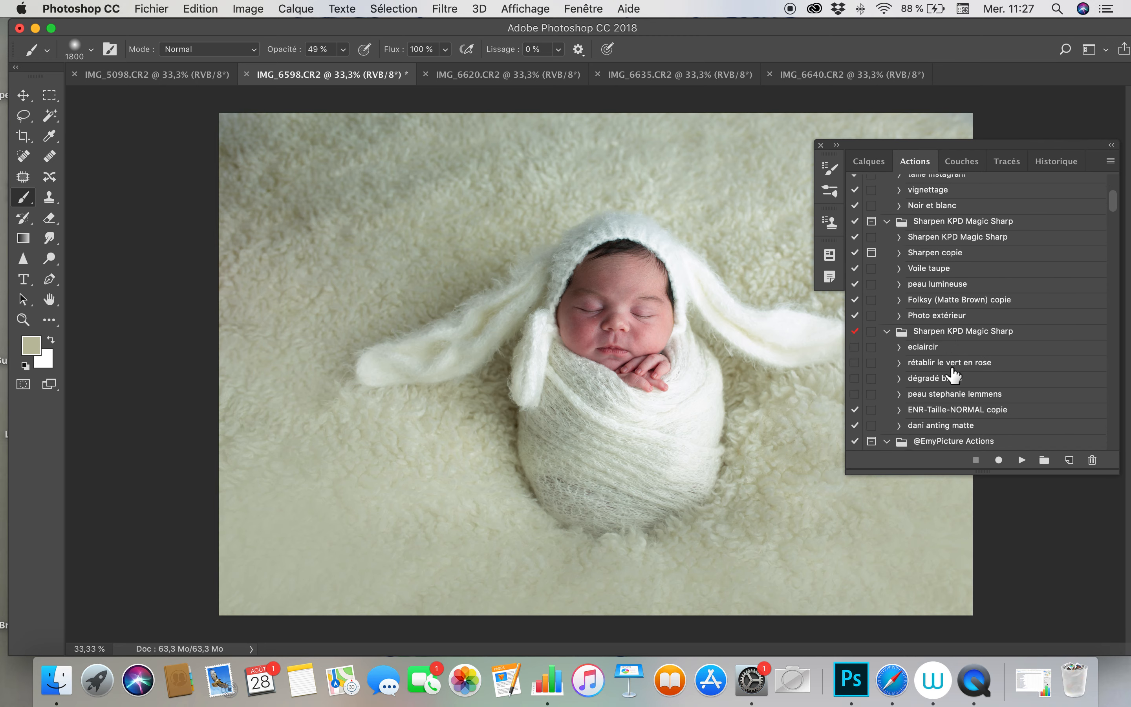
{"action": "left_click", "coordinate": [939, 320]}
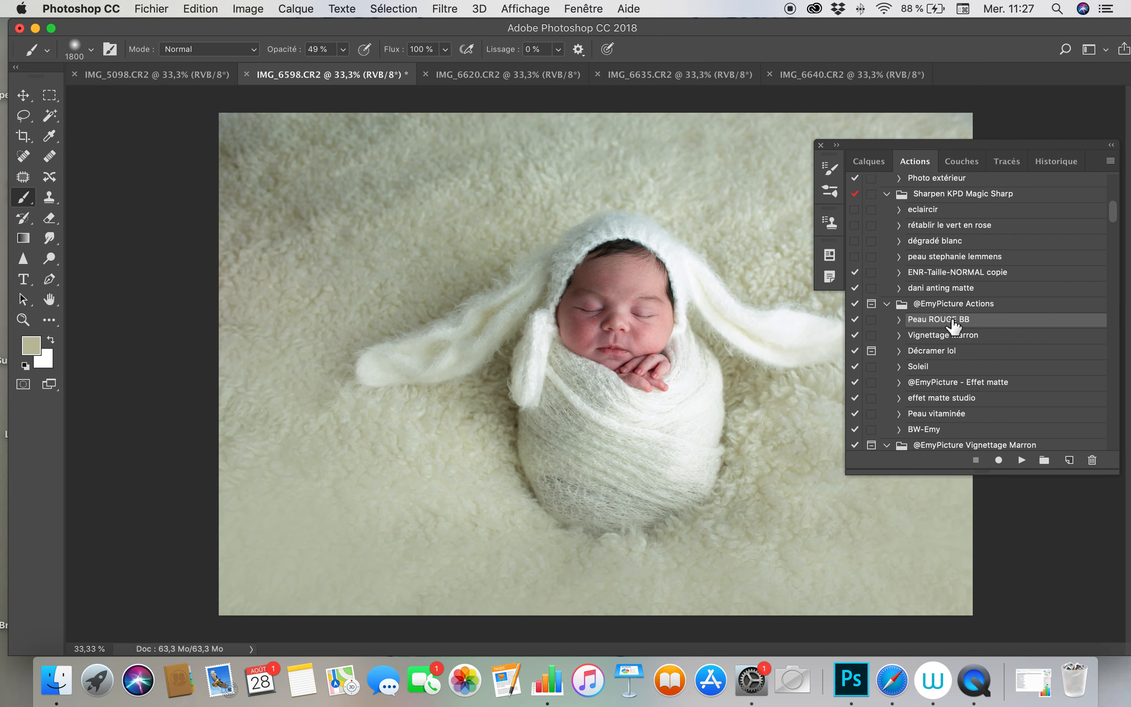
{"action": "left_click", "coordinate": [1022, 460]}
{"action": "left_click_drag", "start_coordinate": [891, 144], "coordinate": [989, 148]}
{"action": "left_click", "coordinate": [963, 166]}
Step: Reduce the brush to size 500, make white the foreground colour and paint the redness group's mask over the baby's face
{"action": "key", "text": "bracketleft"}
{"action": "key", "text": "bracketleft"}
{"action": "key", "text": "bracketleft"}
{"action": "key", "text": "bracketleft"}
{"action": "key", "text": "bracketleft"}
{"action": "key", "text": "bracketleft"}
{"action": "key", "text": "bracketleft"}
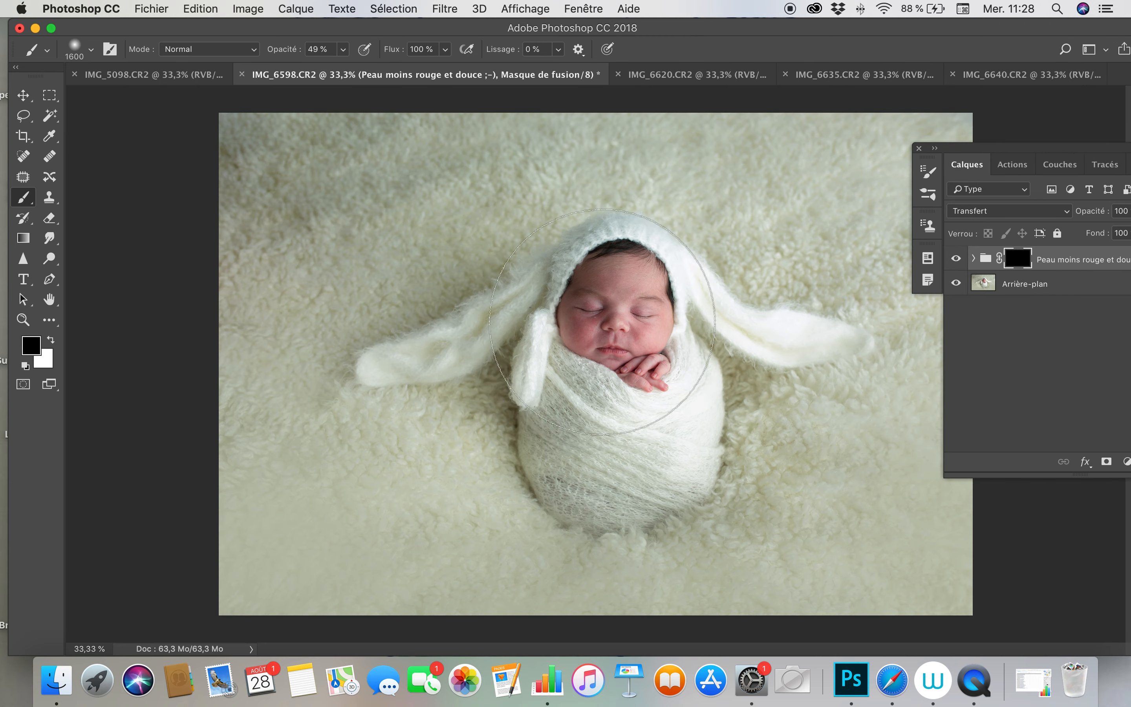
{"action": "key", "text": "bracketleft"}
{"action": "key", "text": "bracketleft"}
{"action": "key", "text": "bracketleft"}
{"action": "key", "text": "bracketleft"}
{"action": "key", "text": "bracketleft"}
{"action": "key", "text": "bracketleft"}
{"action": "key", "text": "x"}
{"action": "mouse_move", "coordinate": [609, 286]}
{"action": "left_mouse_down"}
{"action": "mouse_move", "coordinate": [591, 301]}
{"action": "mouse_move", "coordinate": [585, 358]}
{"action": "left_mouse_up"}
Step: Set the brush opacity to 100%, paint the mask over the whole face again and reduce the brush to size 250
{"action": "key", "text": "0"}
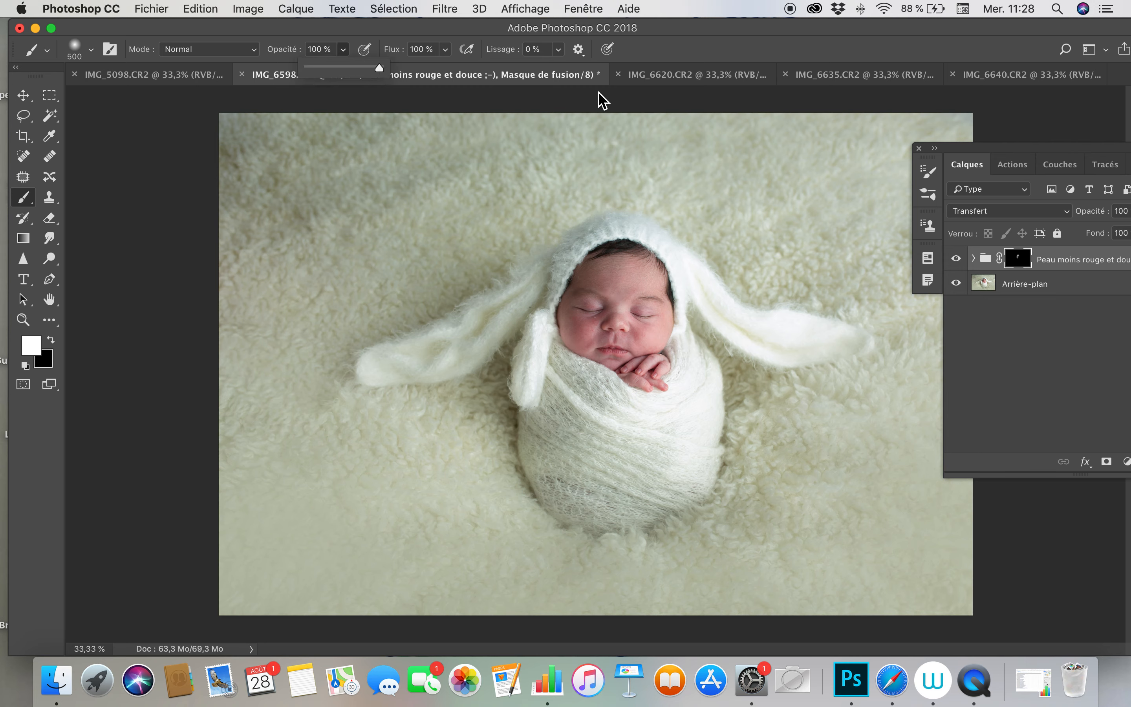
{"action": "mouse_move", "coordinate": [587, 305]}
{"action": "left_mouse_down"}
{"action": "mouse_move", "coordinate": [591, 332]}
{"action": "mouse_move", "coordinate": [659, 326]}
{"action": "left_mouse_up"}
{"action": "mouse_move", "coordinate": [589, 267]}
{"action": "left_mouse_down"}
{"action": "mouse_move", "coordinate": [600, 287]}
{"action": "mouse_move", "coordinate": [574, 324]}
{"action": "left_mouse_up"}
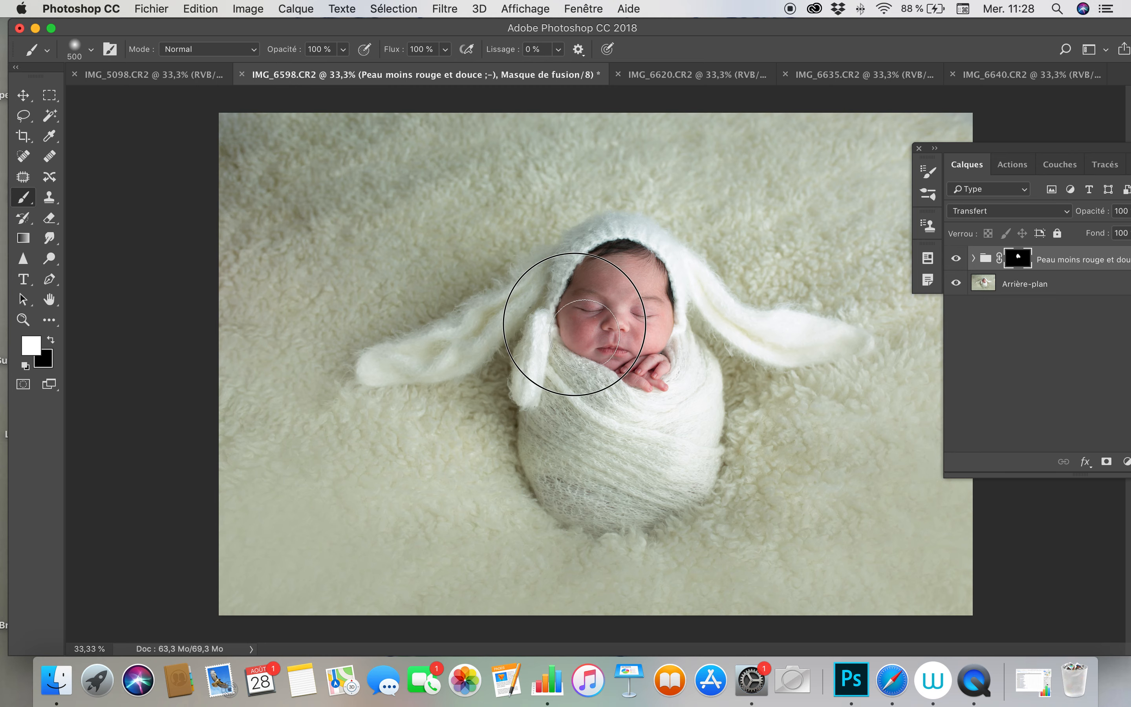
{"action": "key", "text": "bracketleft"}
{"action": "key", "text": "bracketleft"}
{"action": "key", "text": "bracketleft"}
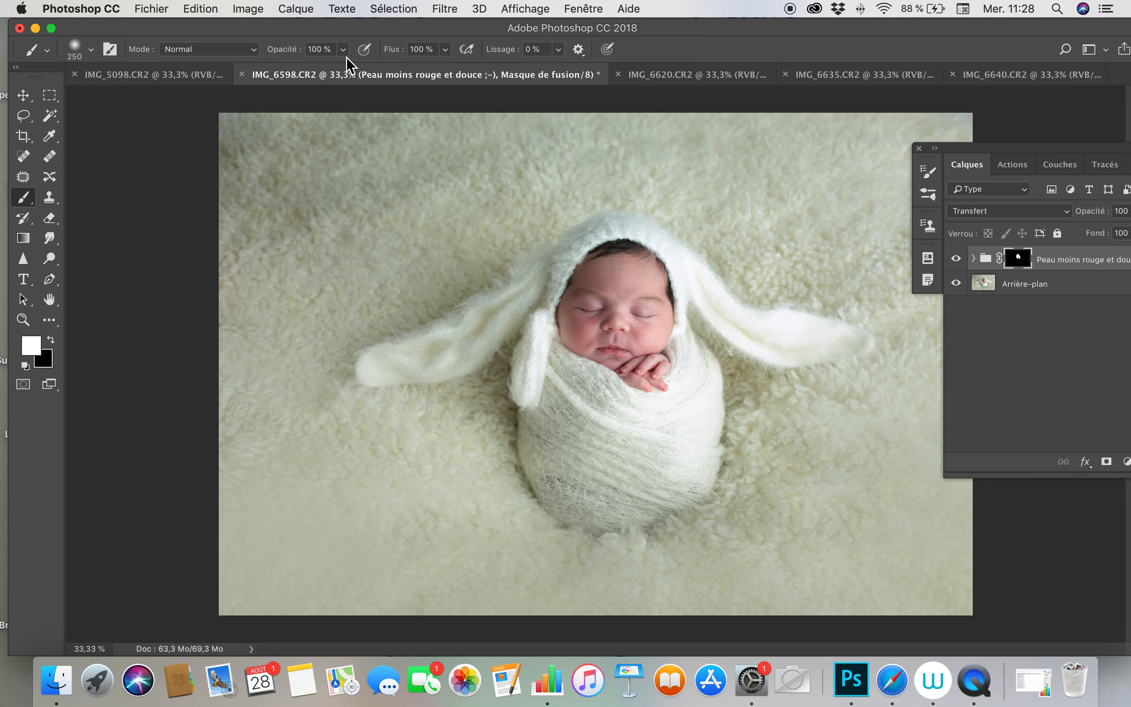
Step: Switch to the photo IMG_5098.CR2 and run the Peau ROUGE BB action on it
{"action": "left_click", "coordinate": [205, 74]}
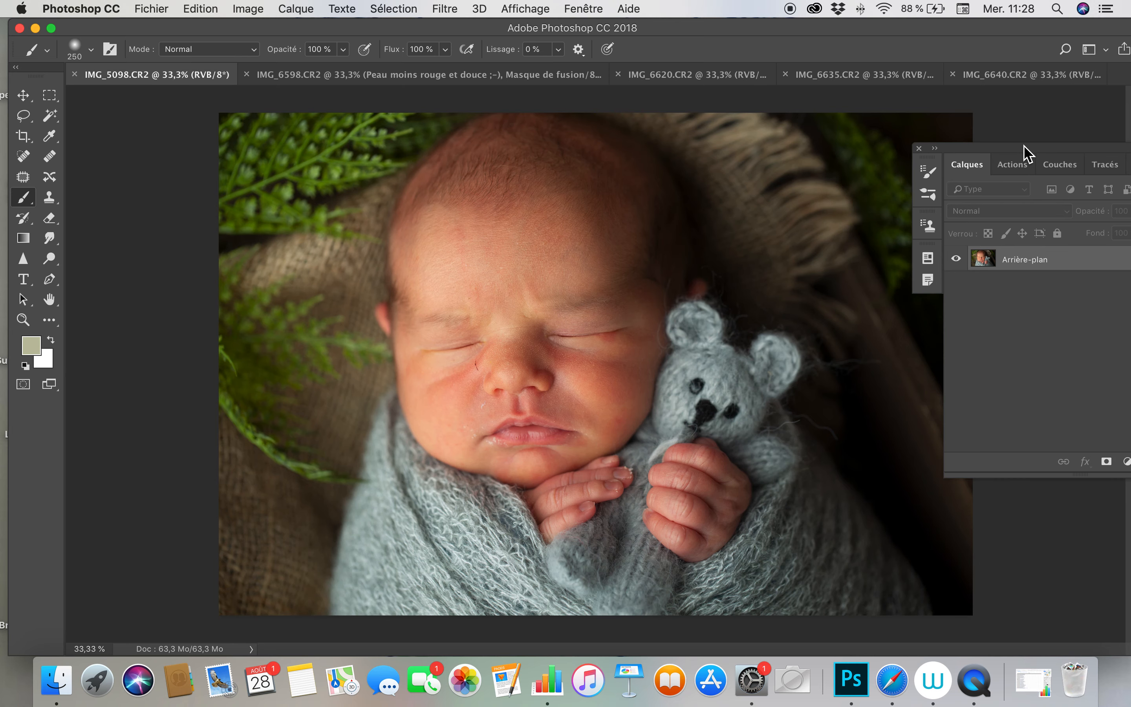
{"action": "left_click", "coordinate": [1016, 163]}
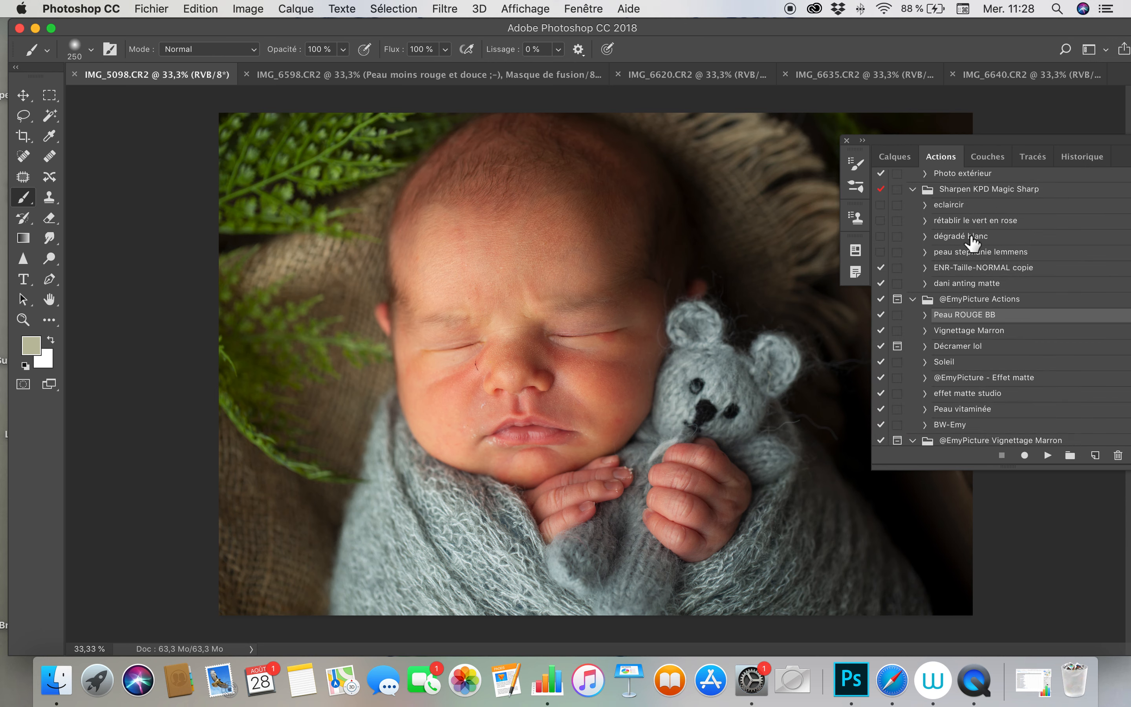
{"action": "left_click", "coordinate": [1047, 455]}
Step: Enlarge the brush and paint the redness group's mask white over the baby's forehead and face
{"action": "key", "text": "bracketright"}
{"action": "key", "text": "bracketright"}
{"action": "key", "text": "bracketright"}
{"action": "key", "text": "bracketright"}
{"action": "key", "text": "bracketright"}
{"action": "key", "text": "bracketright"}
{"action": "key", "text": "bracketright"}
{"action": "key", "text": "bracketright"}
{"action": "mouse_move", "coordinate": [438, 260]}
{"action": "left_mouse_down"}
{"action": "mouse_move", "coordinate": [606, 227]}
{"action": "mouse_move", "coordinate": [492, 117]}
{"action": "mouse_move", "coordinate": [442, 477]}
{"action": "mouse_move", "coordinate": [459, 341]}
{"action": "mouse_move", "coordinate": [504, 329]}
{"action": "mouse_move", "coordinate": [617, 256]}
{"action": "mouse_move", "coordinate": [602, 388]}
{"action": "left_mouse_up"}
Step: Paint the mask over the baby's hands and, with the brush at size 500, the cheek beside the knitted teddy
{"action": "key", "text": "bracketleft"}
{"action": "mouse_move", "coordinate": [576, 503]}
{"action": "left_mouse_down"}
{"action": "mouse_move", "coordinate": [586, 479]}
{"action": "mouse_move", "coordinate": [696, 500]}
{"action": "mouse_move", "coordinate": [694, 526]}
{"action": "left_mouse_up"}
{"action": "key", "text": "bracketleft"}
{"action": "key", "text": "bracketleft"}
{"action": "key", "text": "bracketleft"}
{"action": "key", "text": "bracketleft"}
{"action": "left_click_drag", "start_coordinate": [654, 375], "coordinate": [628, 441]}
Step: Duplicate the Peau moins rouge et douce group to strengthen the redness reduction
{"action": "left_click", "coordinate": [894, 157]}
{"action": "left_click_drag", "start_coordinate": [982, 143], "coordinate": [909, 118]}
{"action": "left_click_drag", "start_coordinate": [974, 229], "coordinate": [1026, 438]}
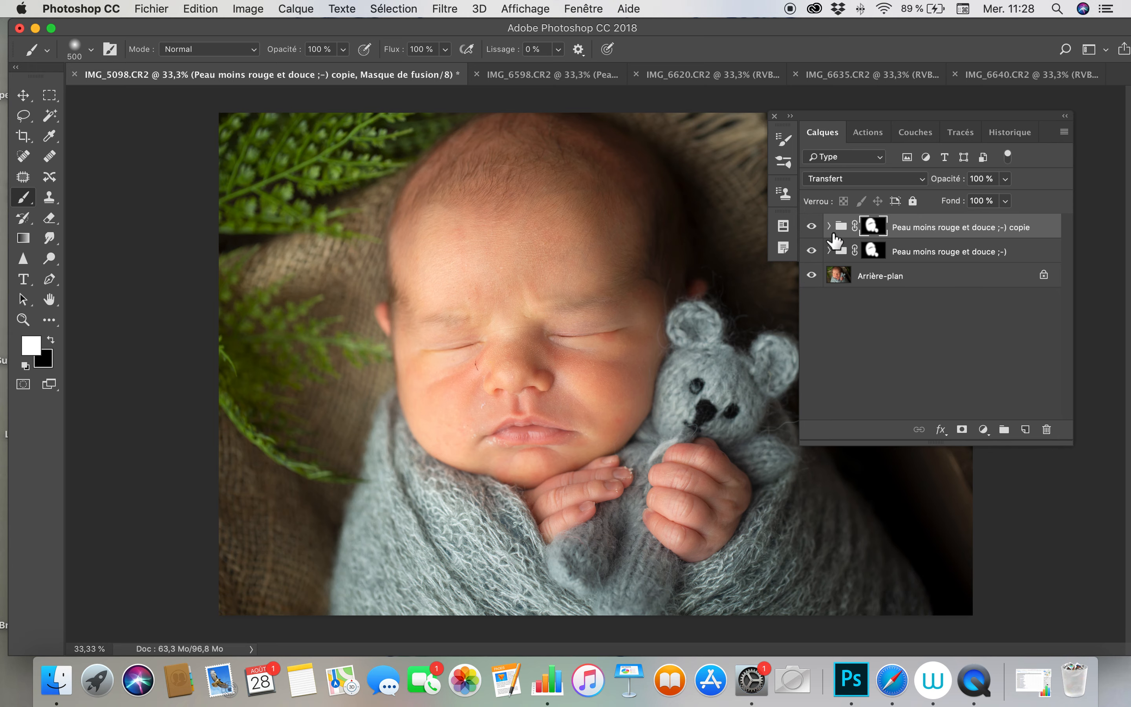
Step: Paint the duplicated group's mask black over the baby's lips with a size 200 brush
{"action": "key", "text": "bracketleft"}
{"action": "key", "text": "bracketleft"}
{"action": "key", "text": "bracketleft"}
{"action": "key", "text": "bracketleft"}
{"action": "key", "text": "x"}
{"action": "mouse_move", "coordinate": [526, 435]}
{"action": "left_mouse_down"}
{"action": "mouse_move", "coordinate": [555, 439]}
{"action": "mouse_move", "coordinate": [506, 436]}
{"action": "mouse_move", "coordinate": [541, 437]}
{"action": "left_mouse_up"}
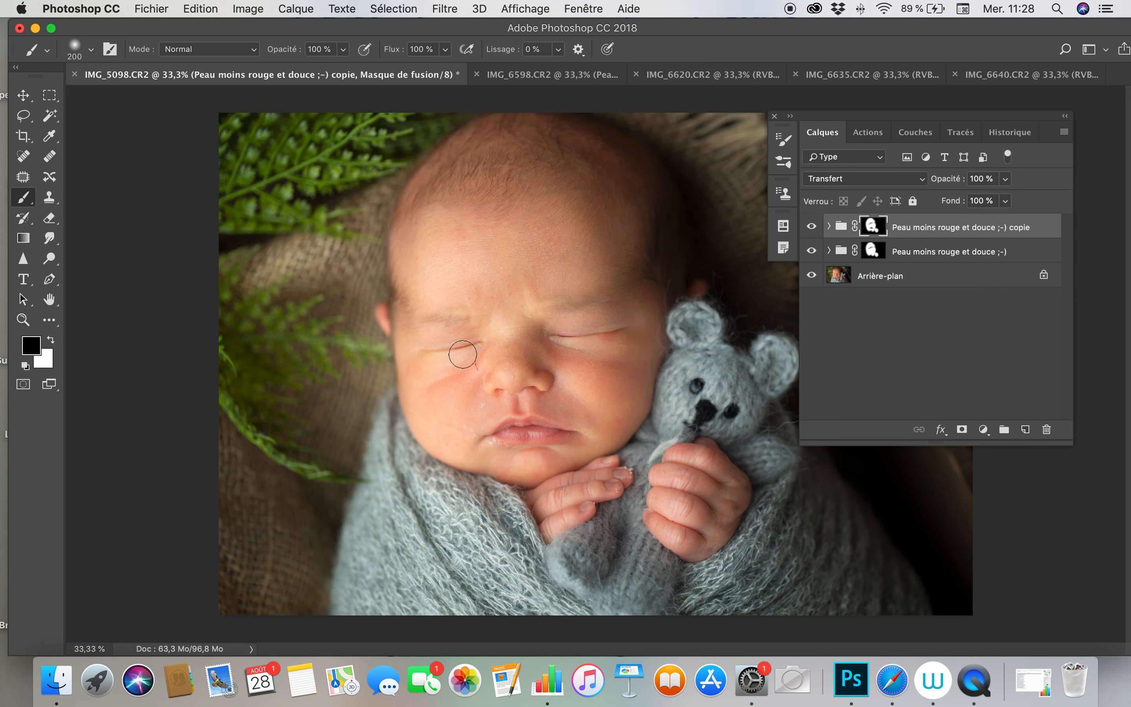
Step: Compare the original IMG_5098.CR2 state with the retouched snapshot Instantané 1 in the history
{"action": "left_click", "coordinate": [1010, 132]}
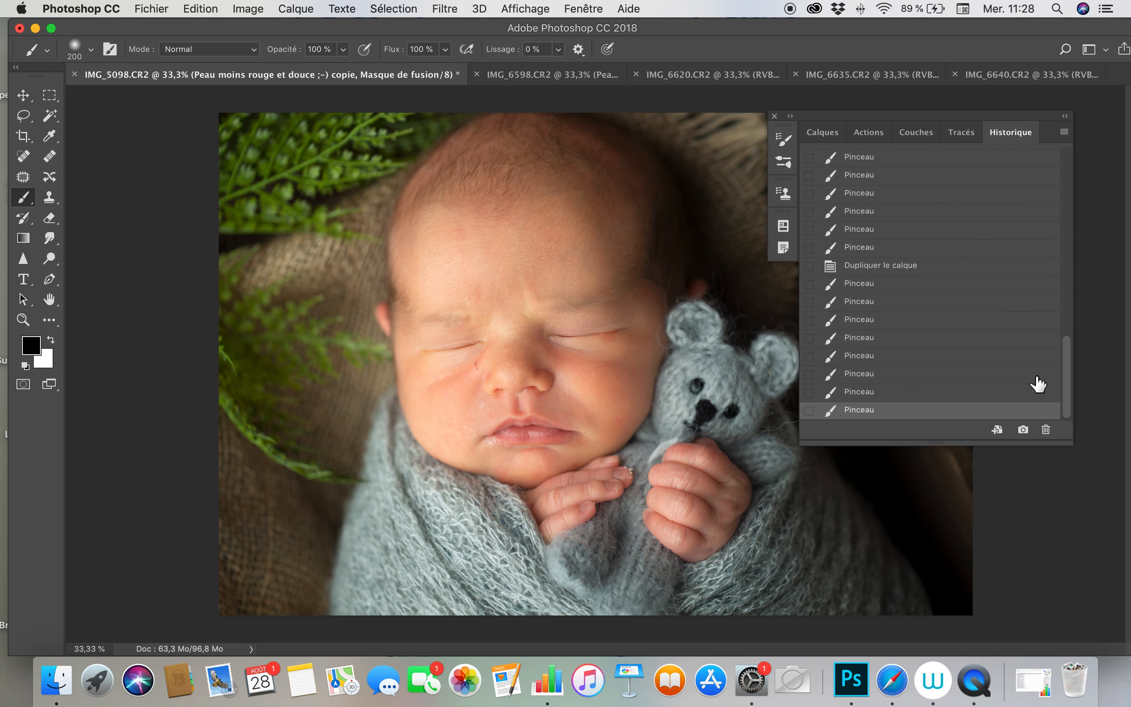
{"action": "scroll", "coordinate": [979, 305], "scroll_direction": "up", "scroll_amount": 15}
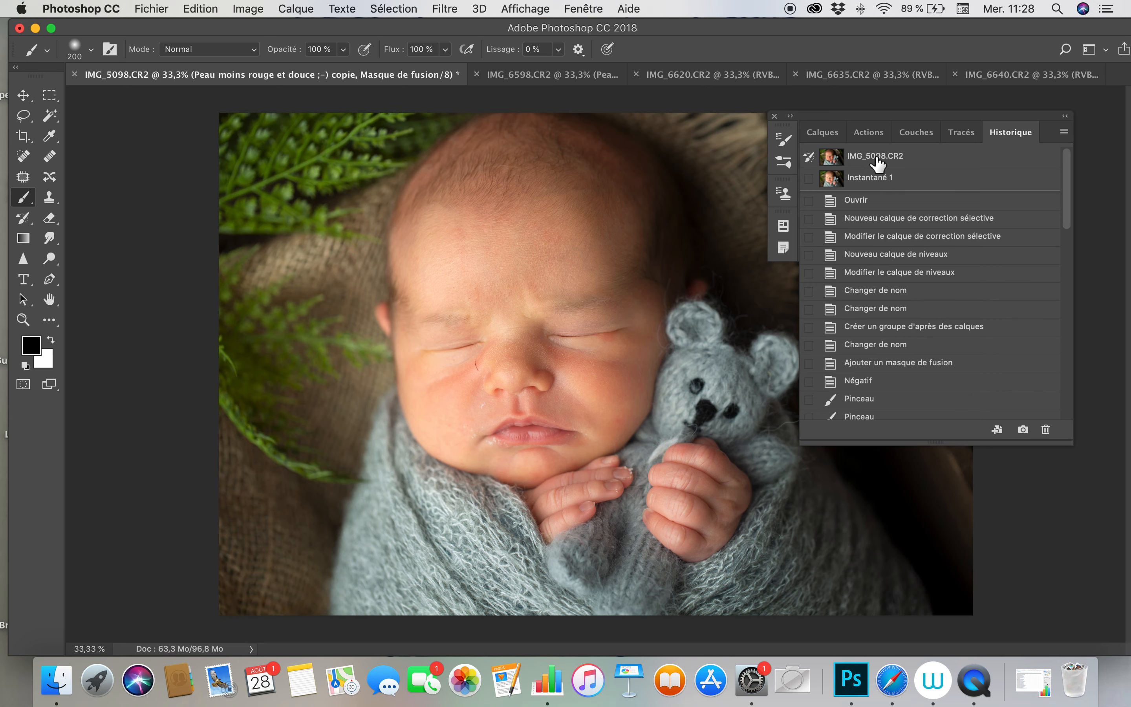
{"action": "left_click", "coordinate": [877, 160]}
{"action": "left_click", "coordinate": [879, 182]}
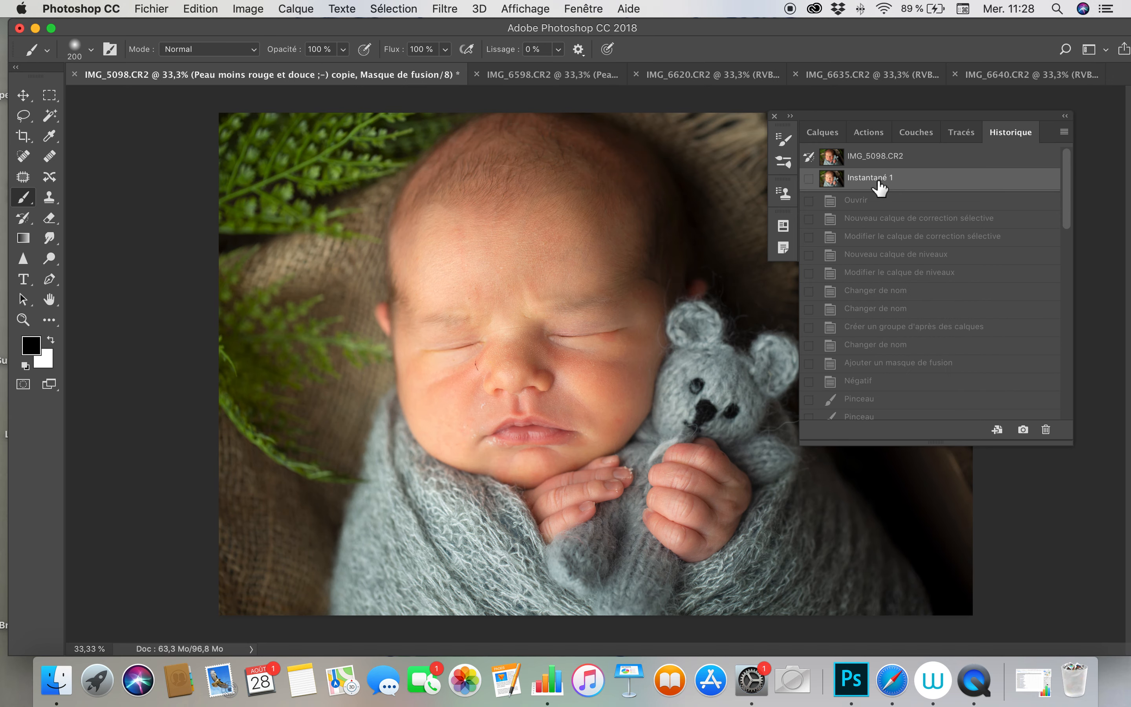
Step: Return to IMG_6598.CR2 and toggle the redness group's visibility to compare the skin before and after
{"action": "left_click", "coordinate": [523, 76]}
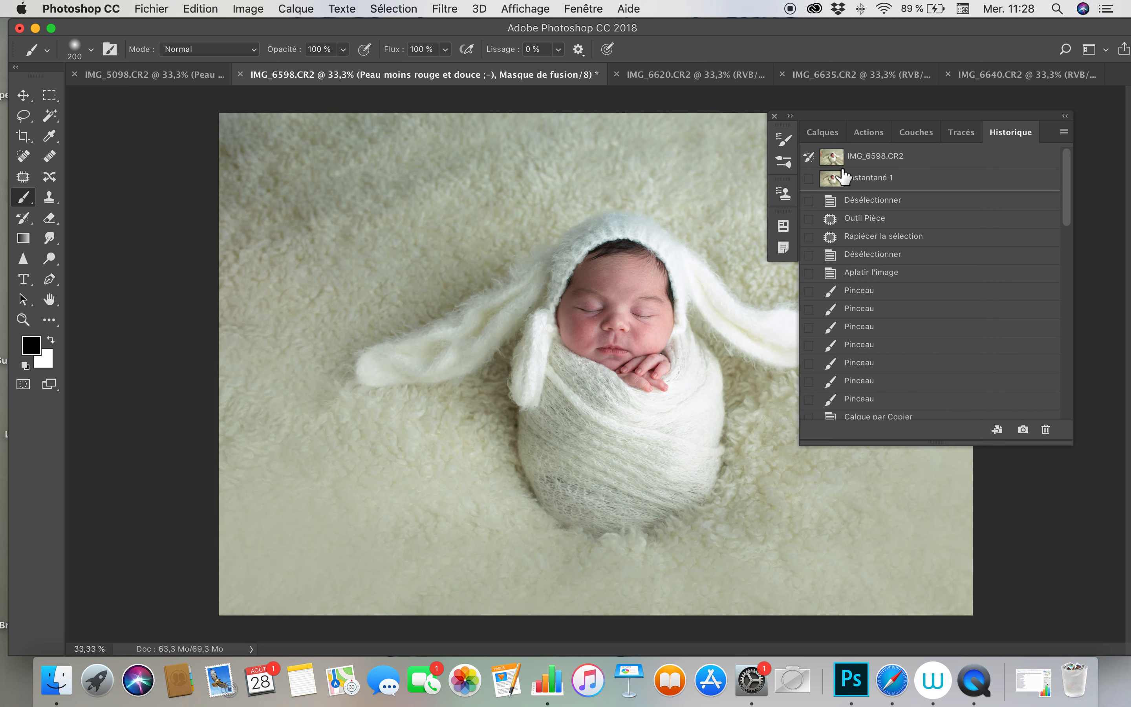
{"action": "left_click", "coordinate": [823, 133]}
{"action": "left_click", "coordinate": [812, 227]}
{"action": "left_click", "coordinate": [812, 227]}
{"action": "left_click", "coordinate": [812, 227]}
{"action": "left_click", "coordinate": [811, 227]}
Step: Switch to IMG_6620.CR2, run the Peau ROUGE BB action and paint its mask white over the baby's face and hands
{"action": "left_click", "coordinate": [716, 77]}
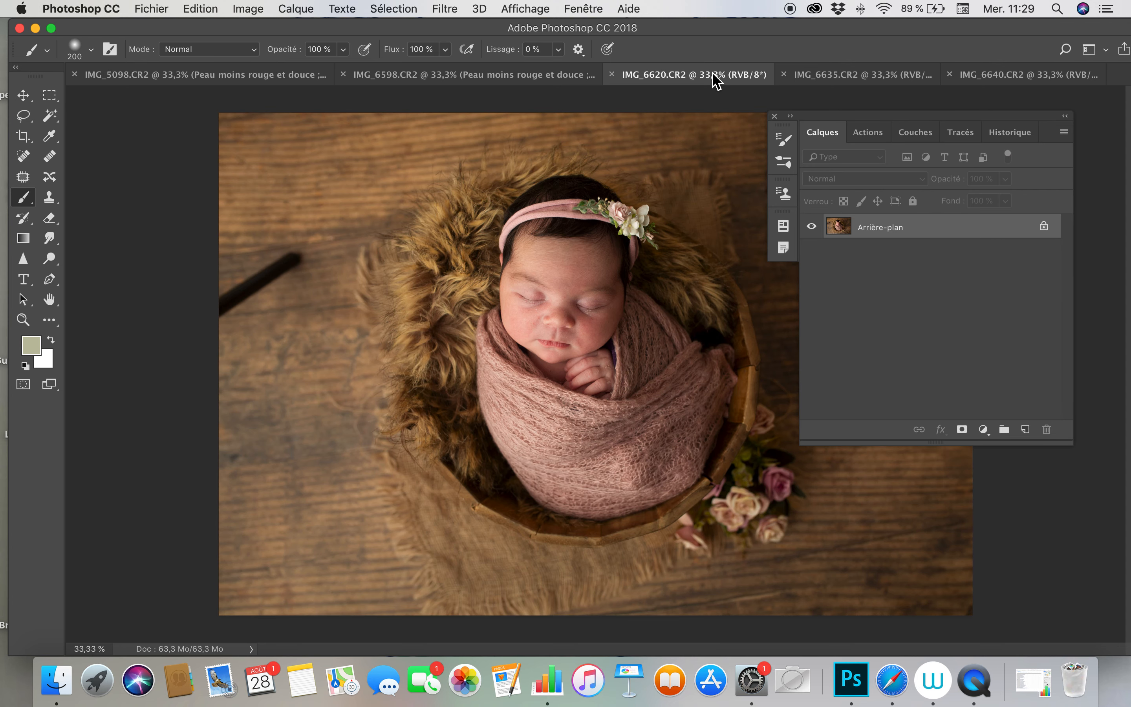
{"action": "left_click", "coordinate": [878, 135]}
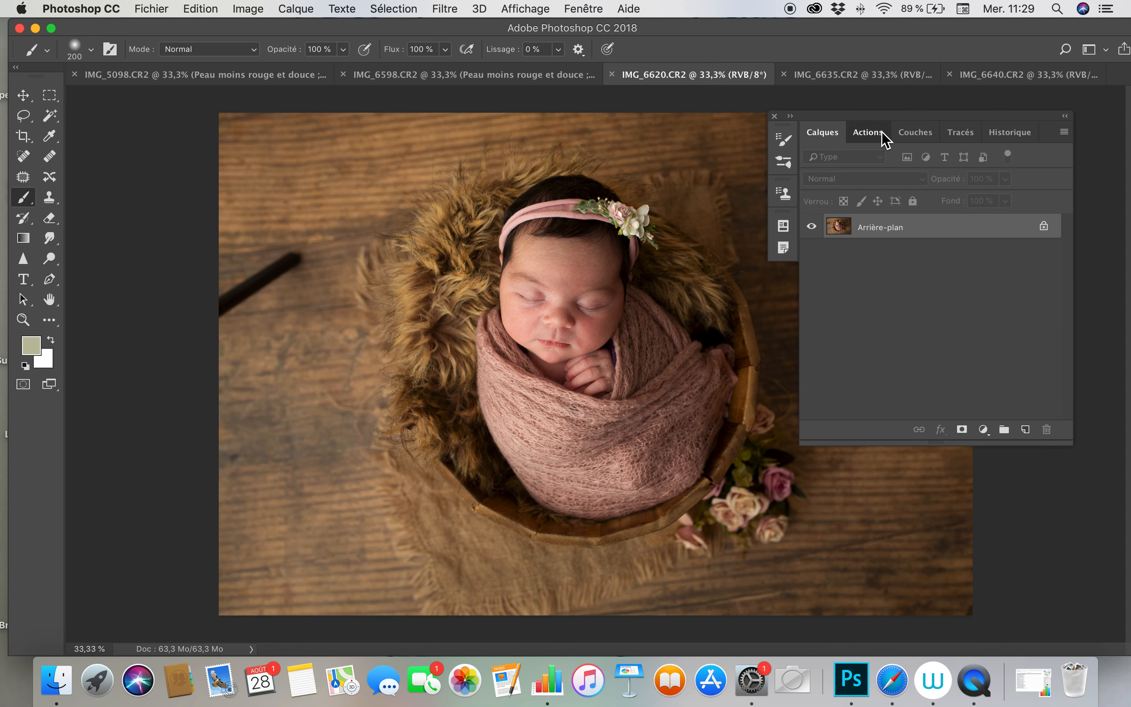
{"action": "left_click", "coordinate": [975, 430]}
{"action": "left_click", "coordinate": [822, 136]}
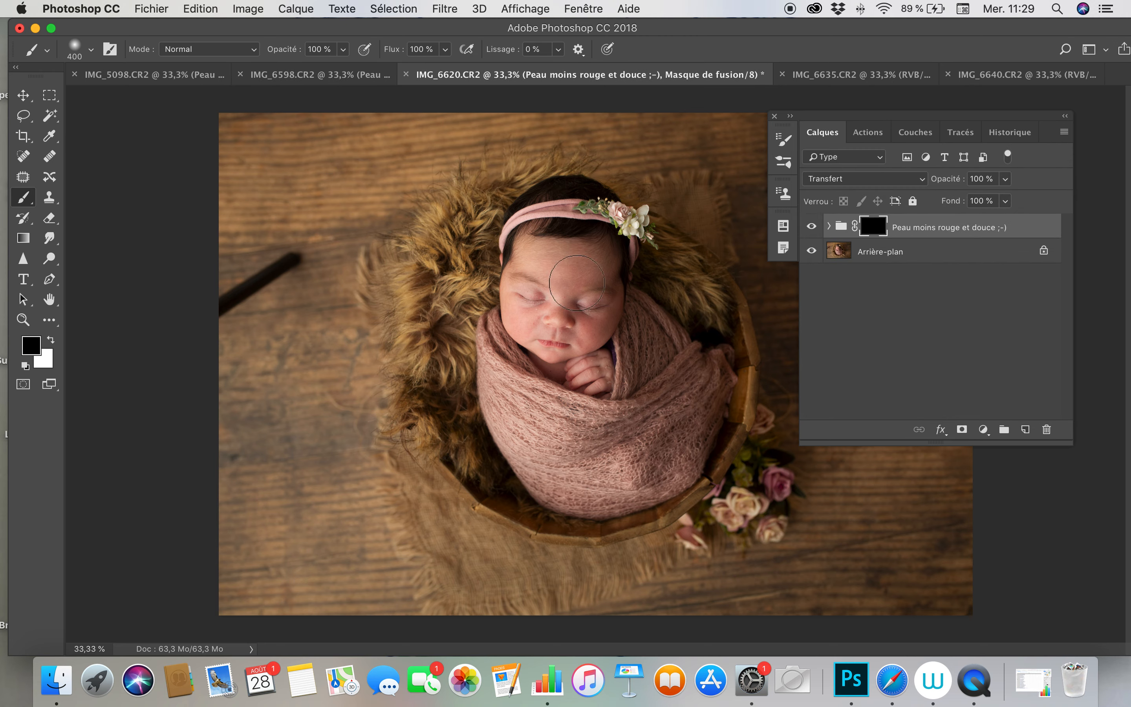
{"action": "key", "text": "x"}
{"action": "mouse_move", "coordinate": [573, 270]}
{"action": "left_mouse_down"}
{"action": "mouse_move", "coordinate": [599, 335]}
{"action": "mouse_move", "coordinate": [590, 342]}
{"action": "mouse_move", "coordinate": [526, 304]}
{"action": "mouse_move", "coordinate": [549, 360]}
{"action": "mouse_move", "coordinate": [602, 316]}
{"action": "mouse_move", "coordinate": [617, 374]}
{"action": "mouse_move", "coordinate": [631, 354]}
{"action": "mouse_move", "coordinate": [603, 346]}
{"action": "mouse_move", "coordinate": [608, 269]}
{"action": "mouse_move", "coordinate": [560, 299]}
{"action": "mouse_move", "coordinate": [610, 368]}
{"action": "left_mouse_up"}
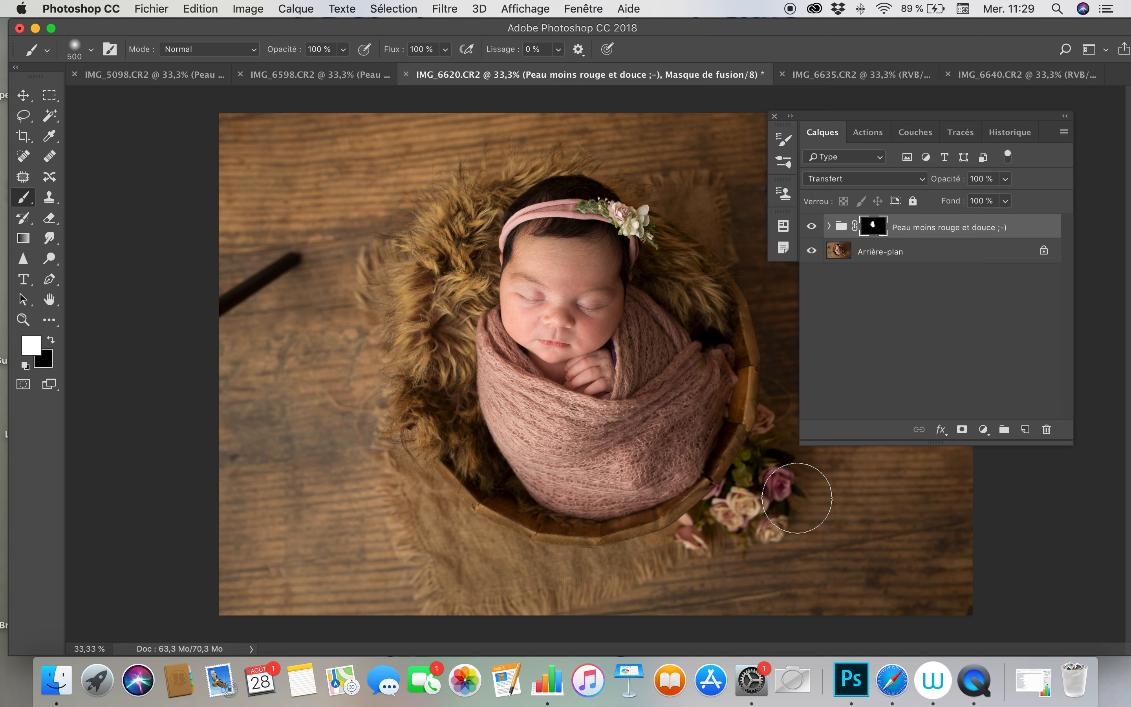
Step: Switch to Safari and open the Instagram website
{"action": "left_click", "coordinate": [893, 680]}
{"action": "left_click", "coordinate": [1070, 58]}
{"action": "type", "text": "instag"}
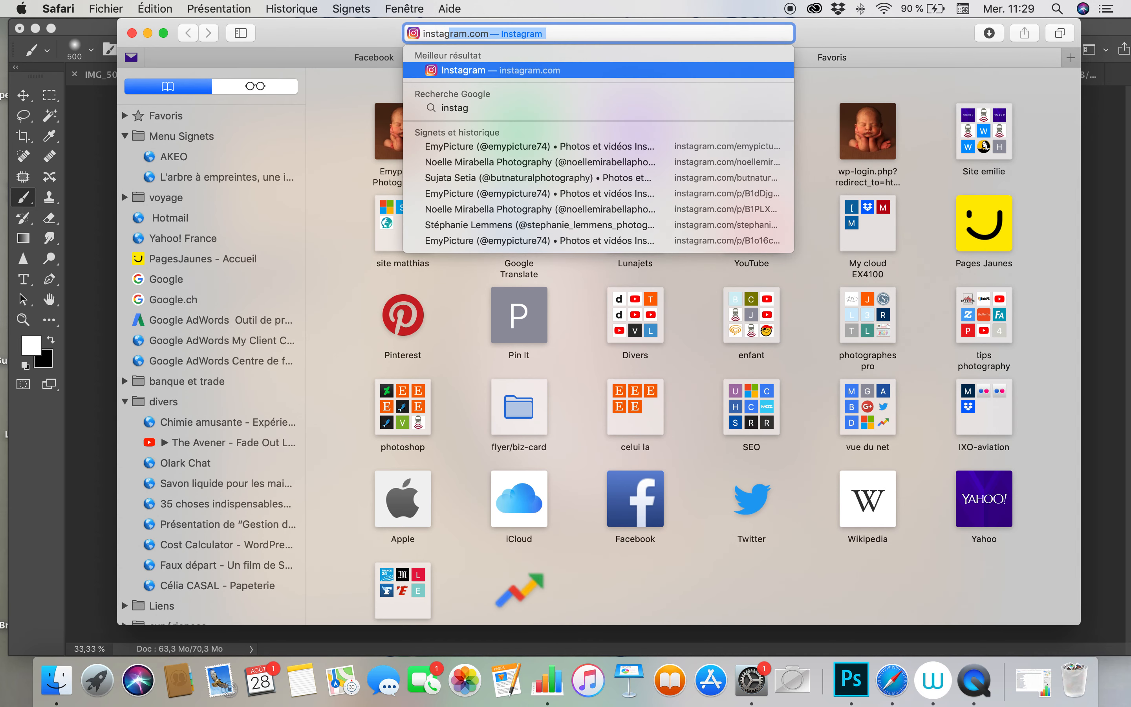
{"action": "key", "text": "Return"}
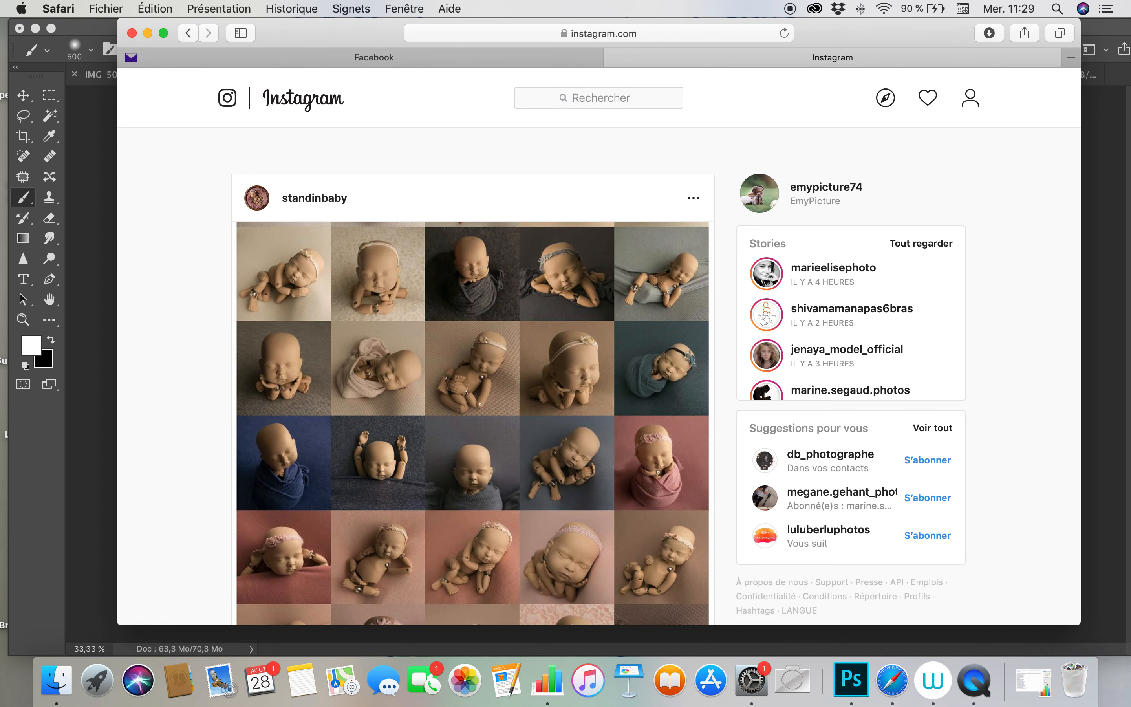
Step: Look through the EmyPicture profile's bio and publications on Instagram, and switch to the open Facebook page
{"action": "left_click", "coordinate": [835, 191]}
{"action": "scroll", "coordinate": [409, 505], "scroll_direction": "down", "scroll_amount": 3}
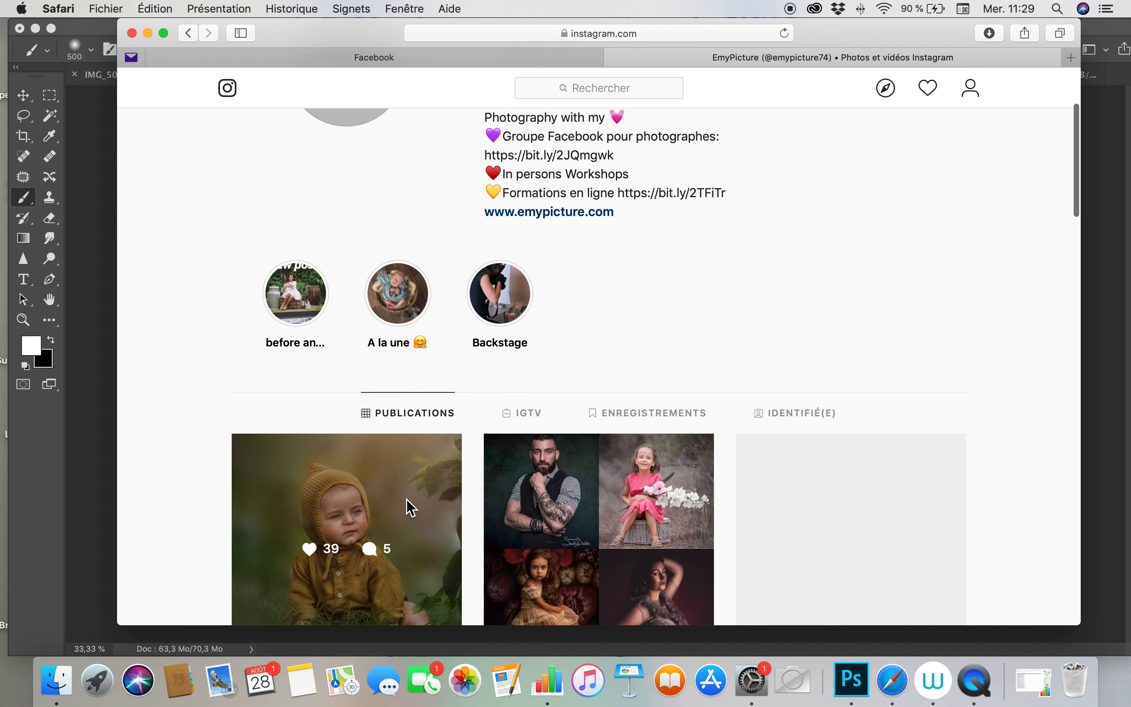
{"action": "scroll", "coordinate": [498, 456], "scroll_direction": "up", "scroll_amount": 2}
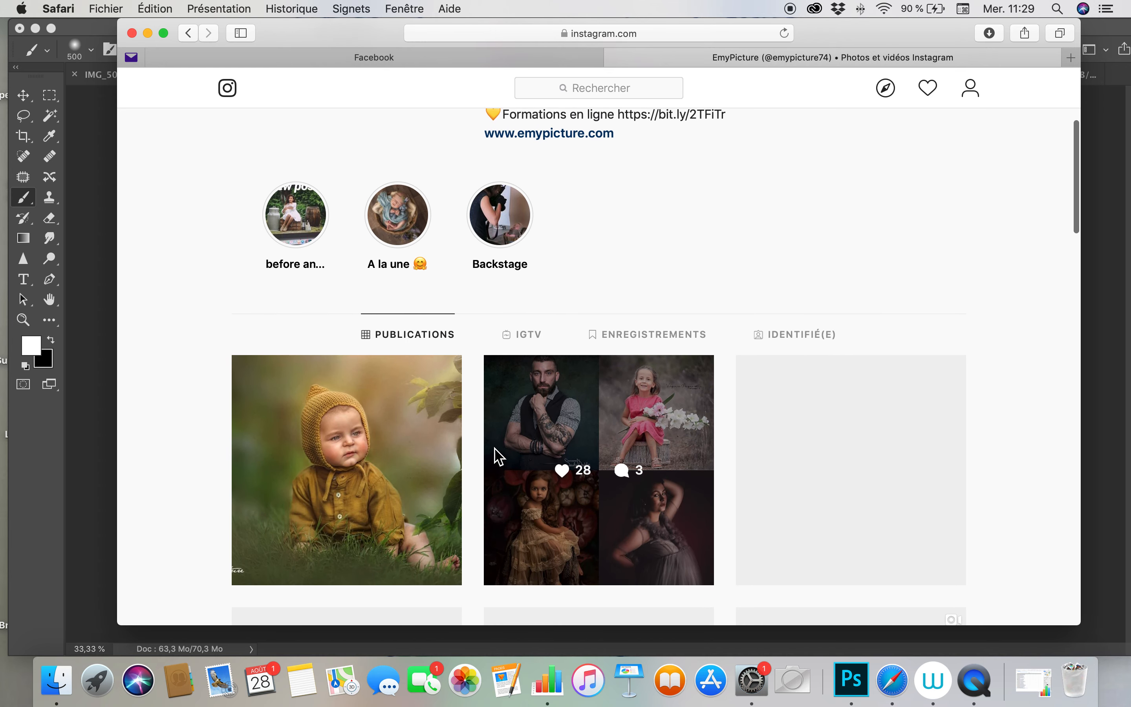
{"action": "scroll", "coordinate": [497, 456], "scroll_direction": "down", "scroll_amount": 3}
{"action": "scroll", "coordinate": [497, 456], "scroll_direction": "up", "scroll_amount": 5}
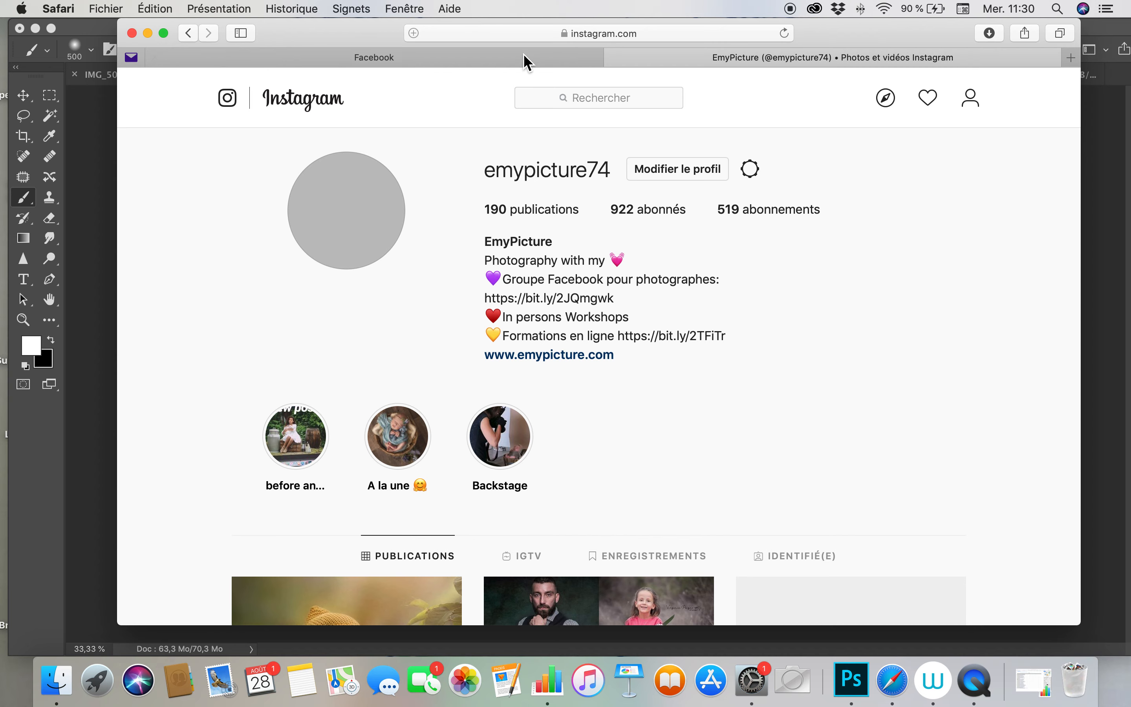
{"action": "left_click", "coordinate": [527, 67]}
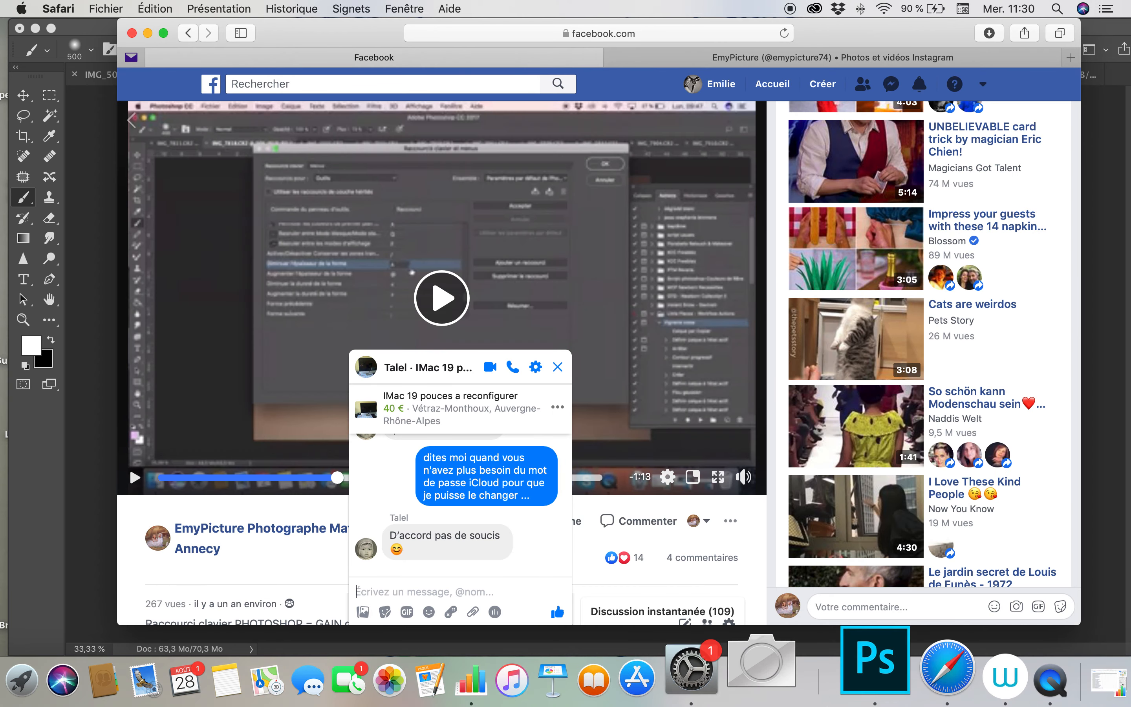
Step: Switch from Safari back to Photoshop with IMG_6620.CR2 open
{"action": "left_click", "coordinate": [861, 683]}
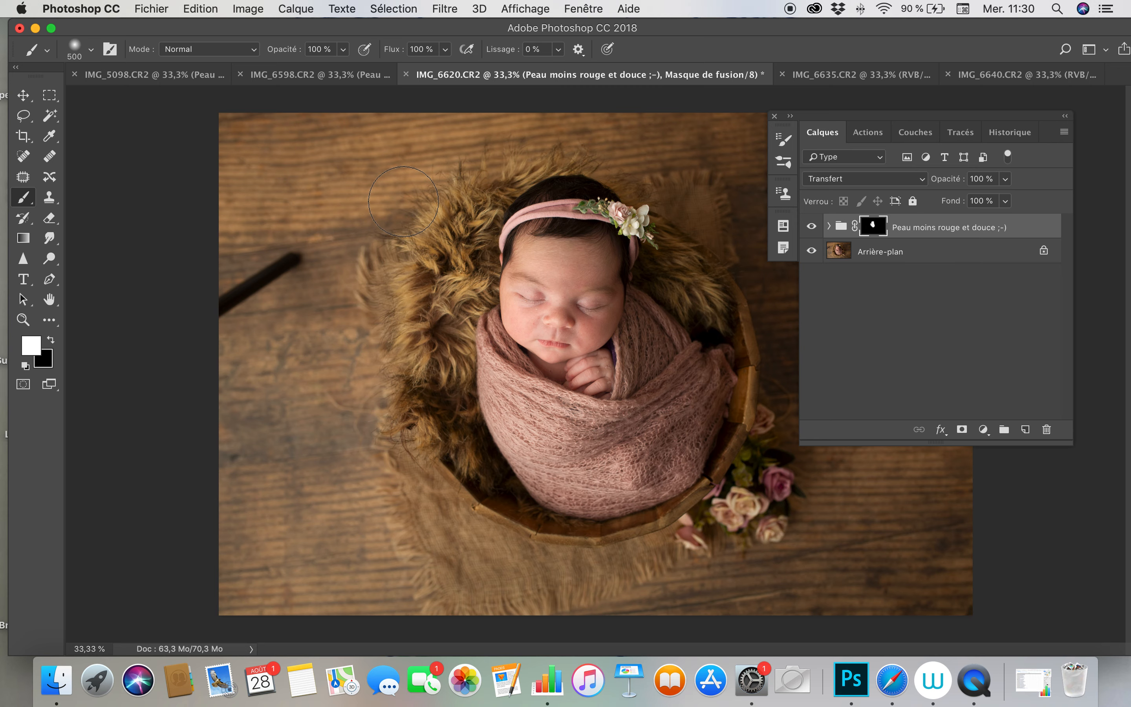
{"action": "right_click", "coordinate": [880, 628]}
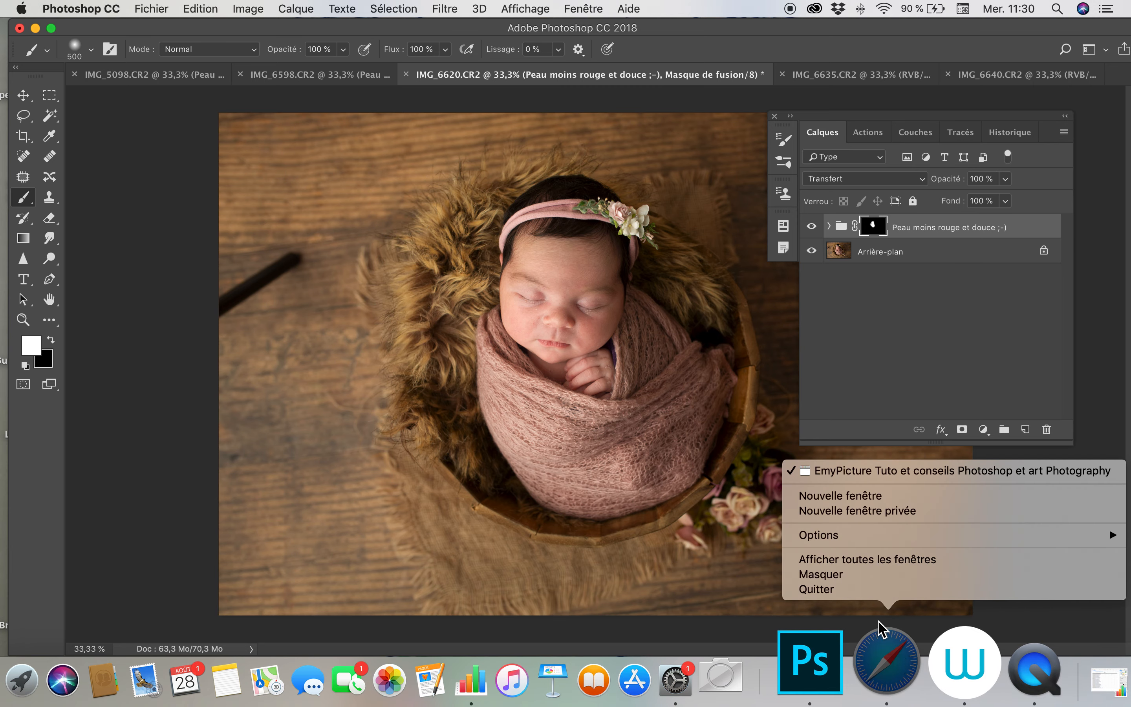
{"action": "left_click", "coordinate": [1032, 650]}
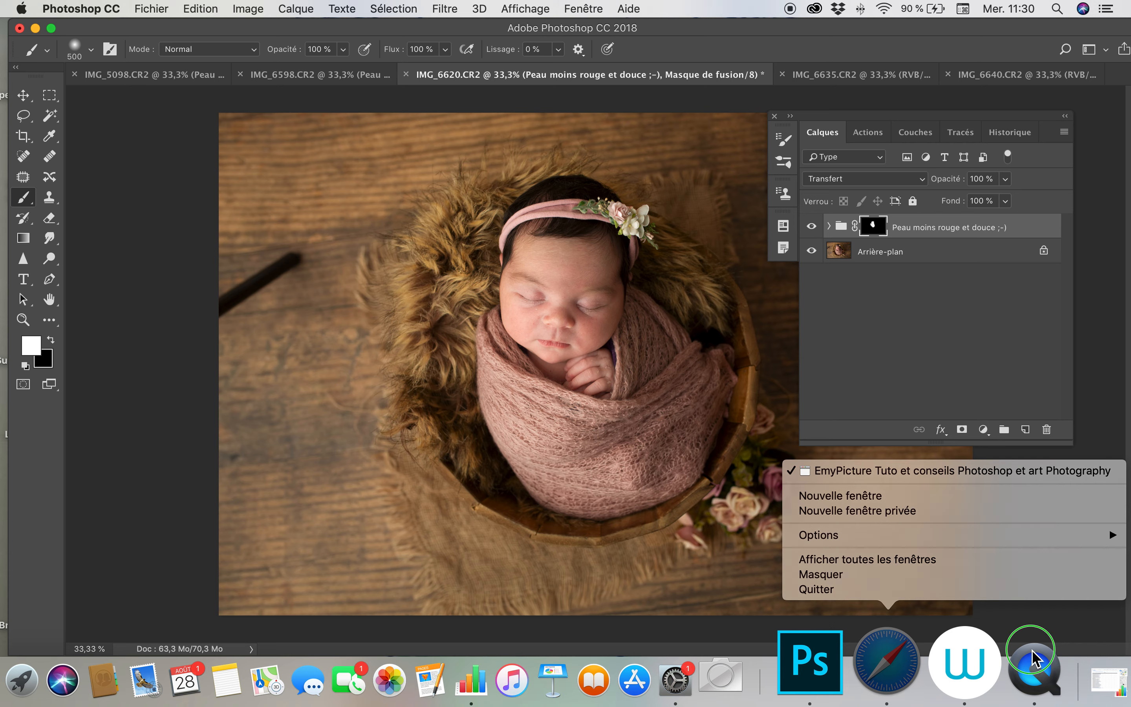
{"action": "left_click", "coordinate": [925, 607]}
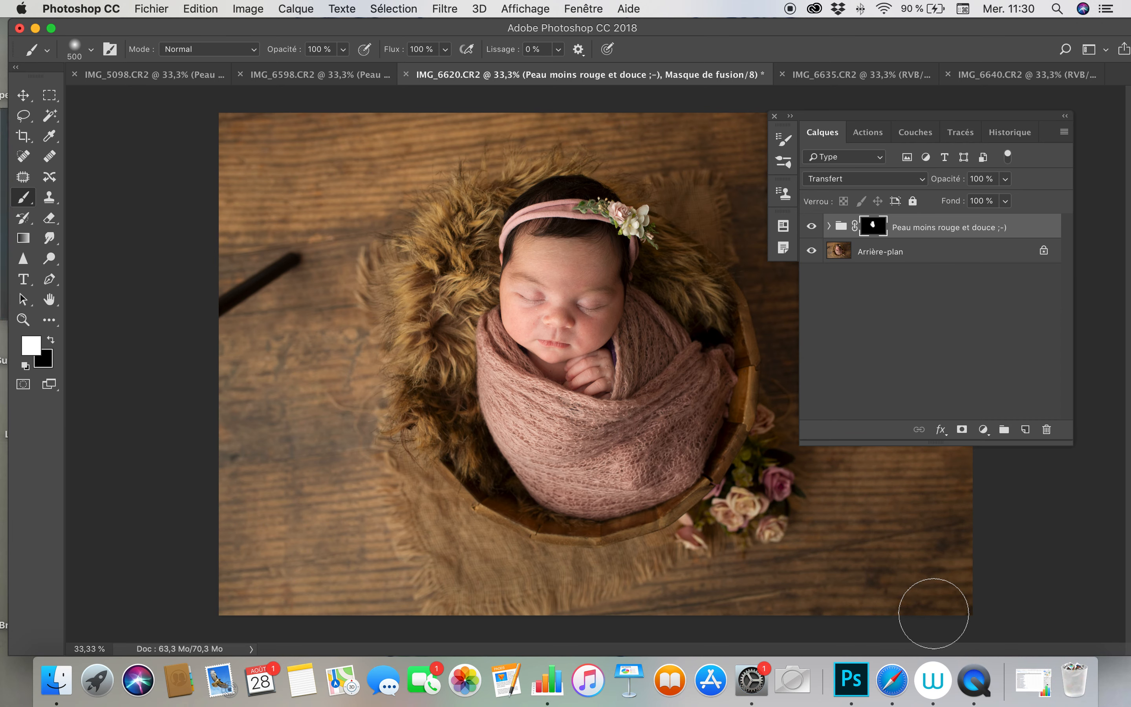
Step: Move the Photoshop window clear of QuickTime Player's save dialog and select the screen recording's whole file name for editing
{"action": "left_click_drag", "start_coordinate": [93, 22], "coordinate": [401, 40]}
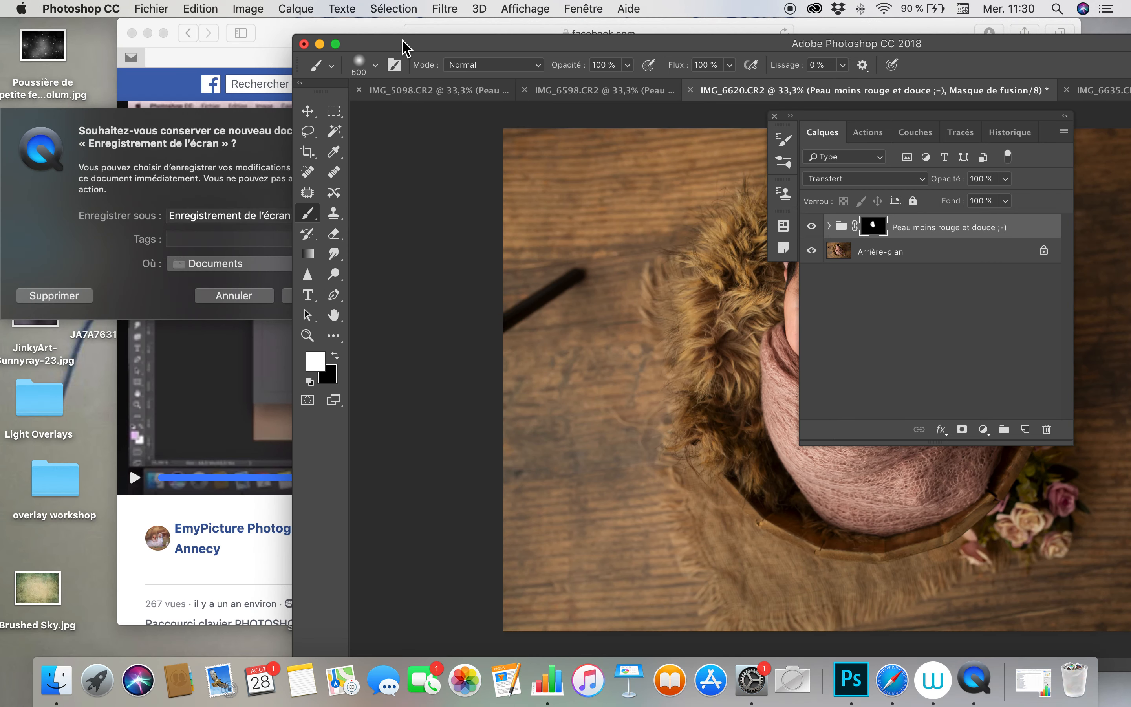
{"action": "left_click", "coordinate": [189, 236]}
{"action": "left_click_drag", "start_coordinate": [304, 216], "coordinate": [157, 218]}
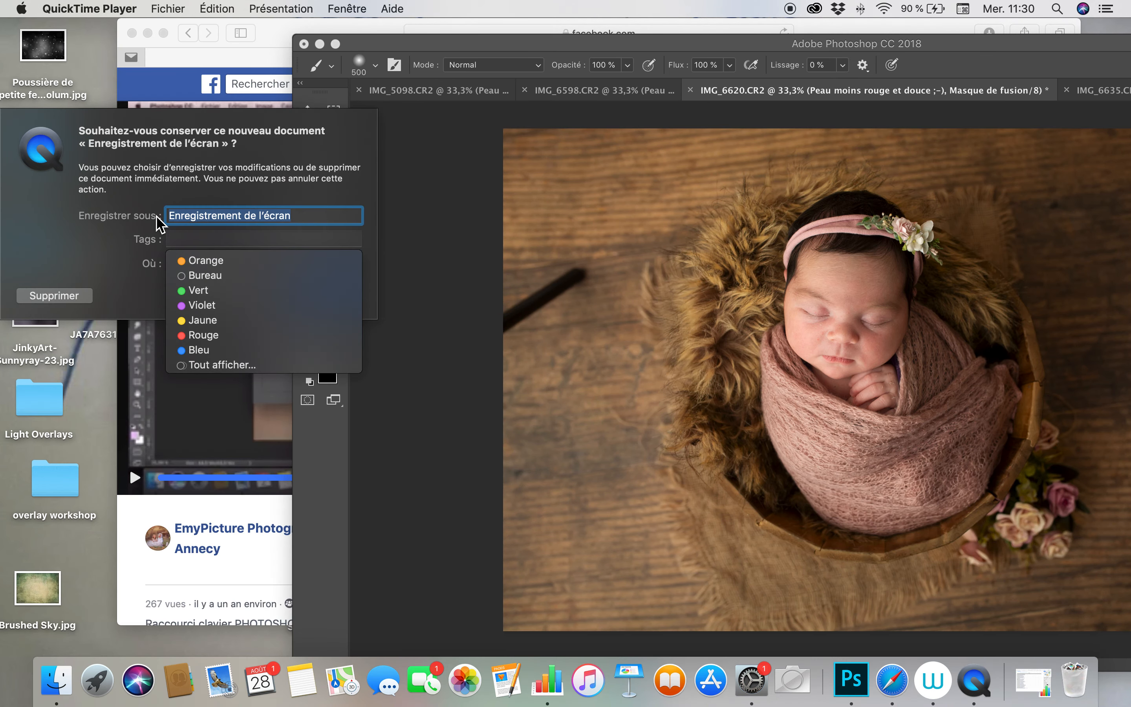